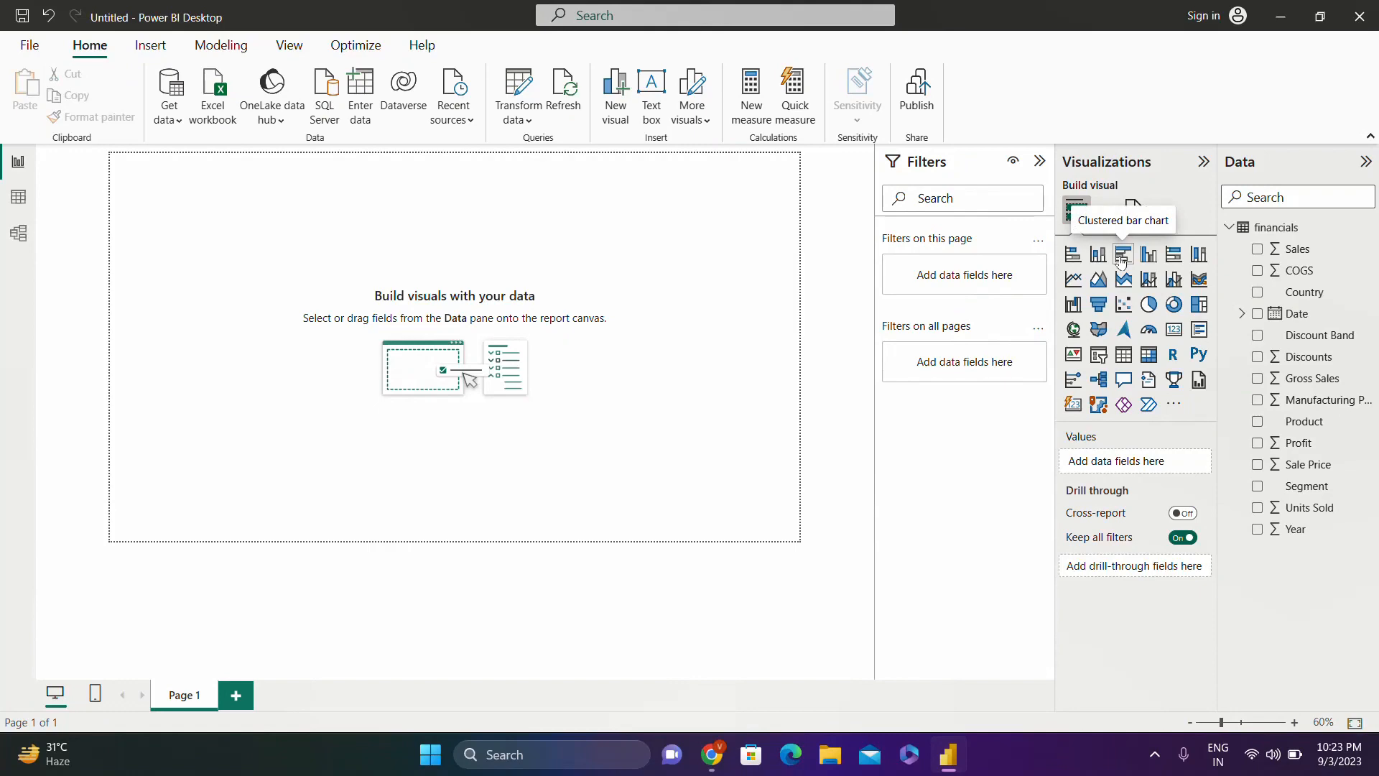
- Add a clustered bar chart and enlarge it to the full page height and about a third of the page width
{"action": "left_click", "coordinate": [1121, 256]}
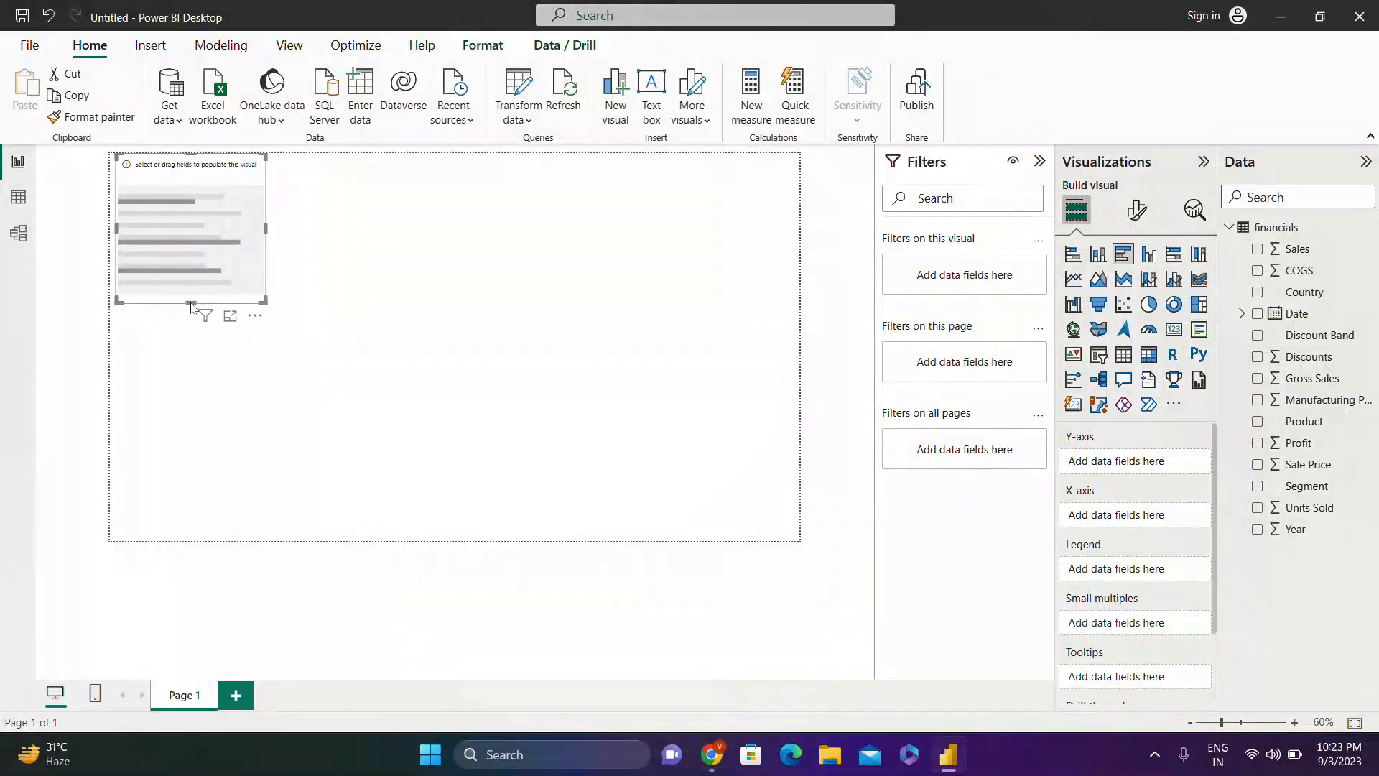
{"action": "left_click_drag", "start_coordinate": [190, 299], "coordinate": [208, 541]}
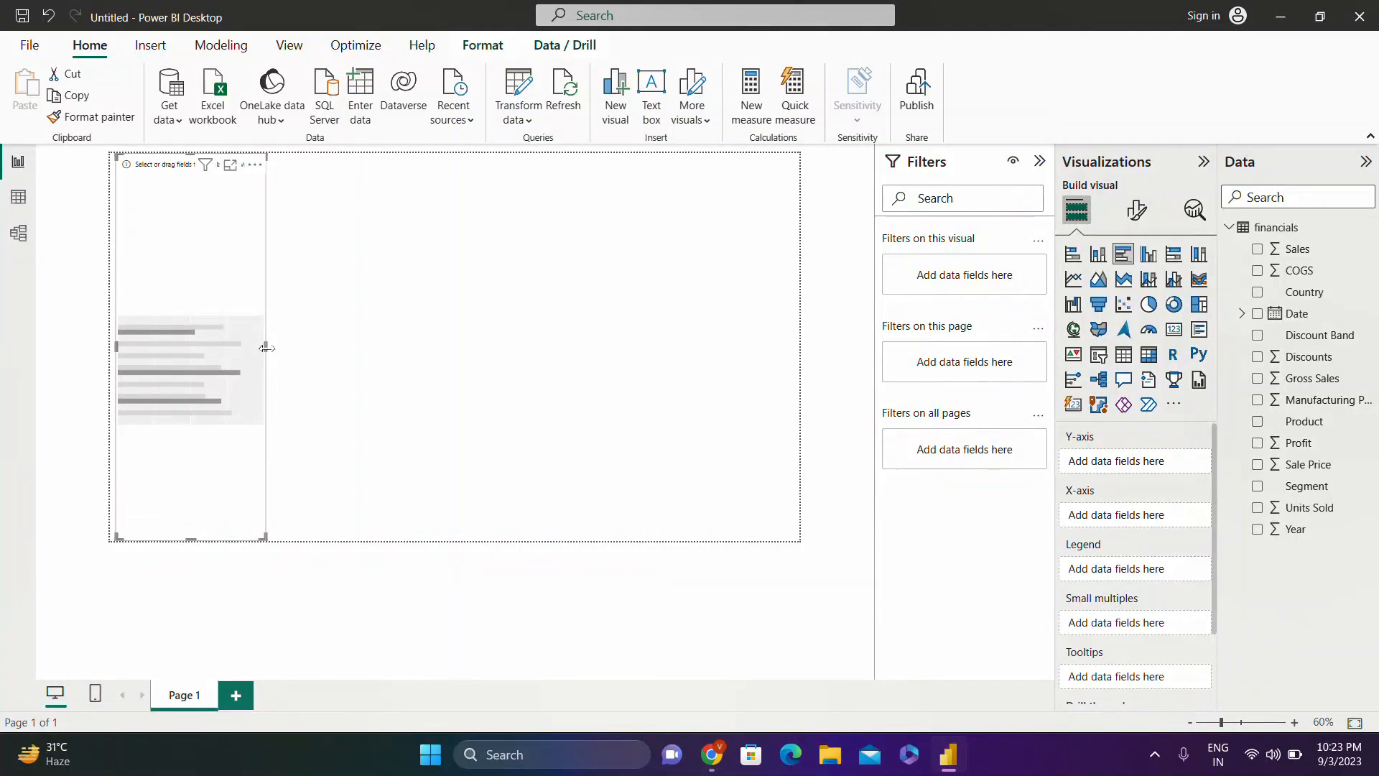
{"action": "left_click_drag", "start_coordinate": [267, 349], "coordinate": [353, 349]}
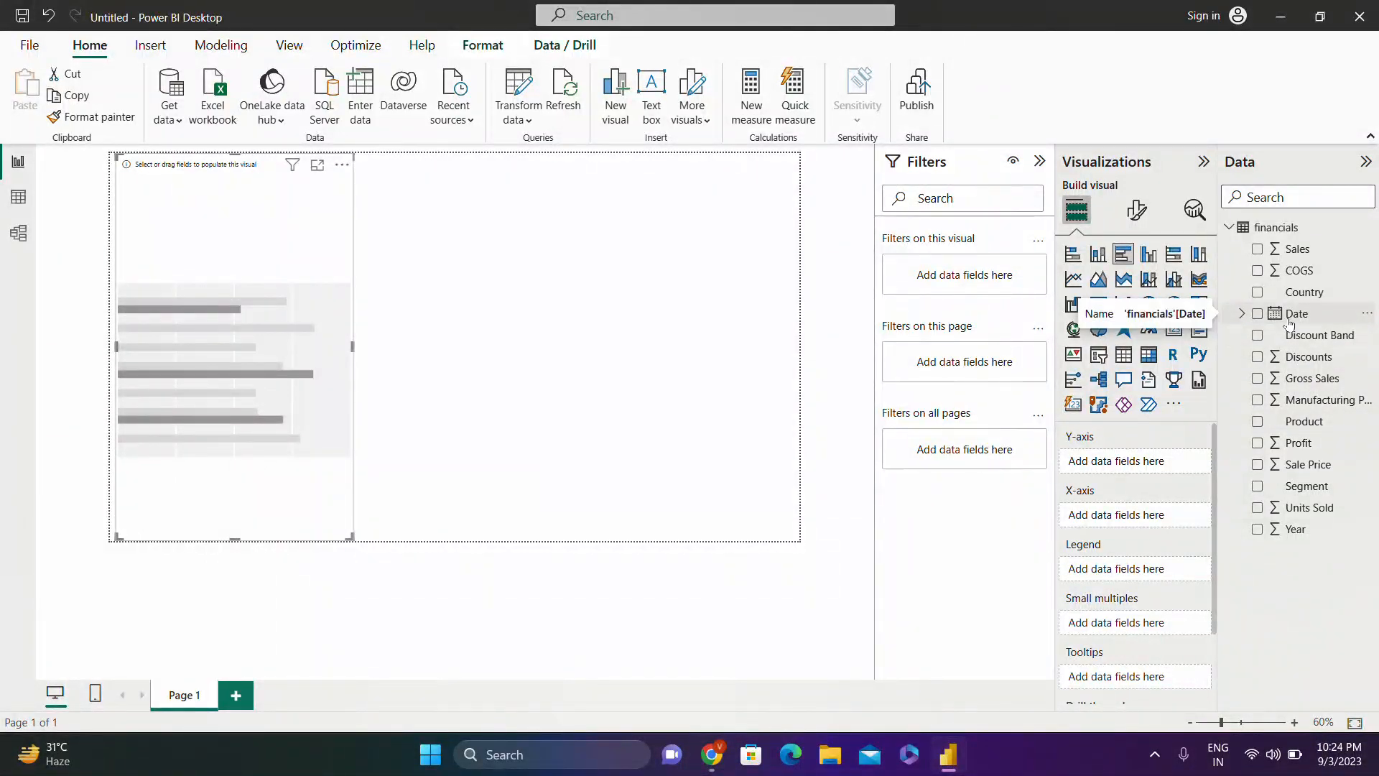
- Create a calculated column in the financials table with the formula Month = FORMAT(financials[Date],"MMM")
{"action": "left_click", "coordinate": [1277, 229]}
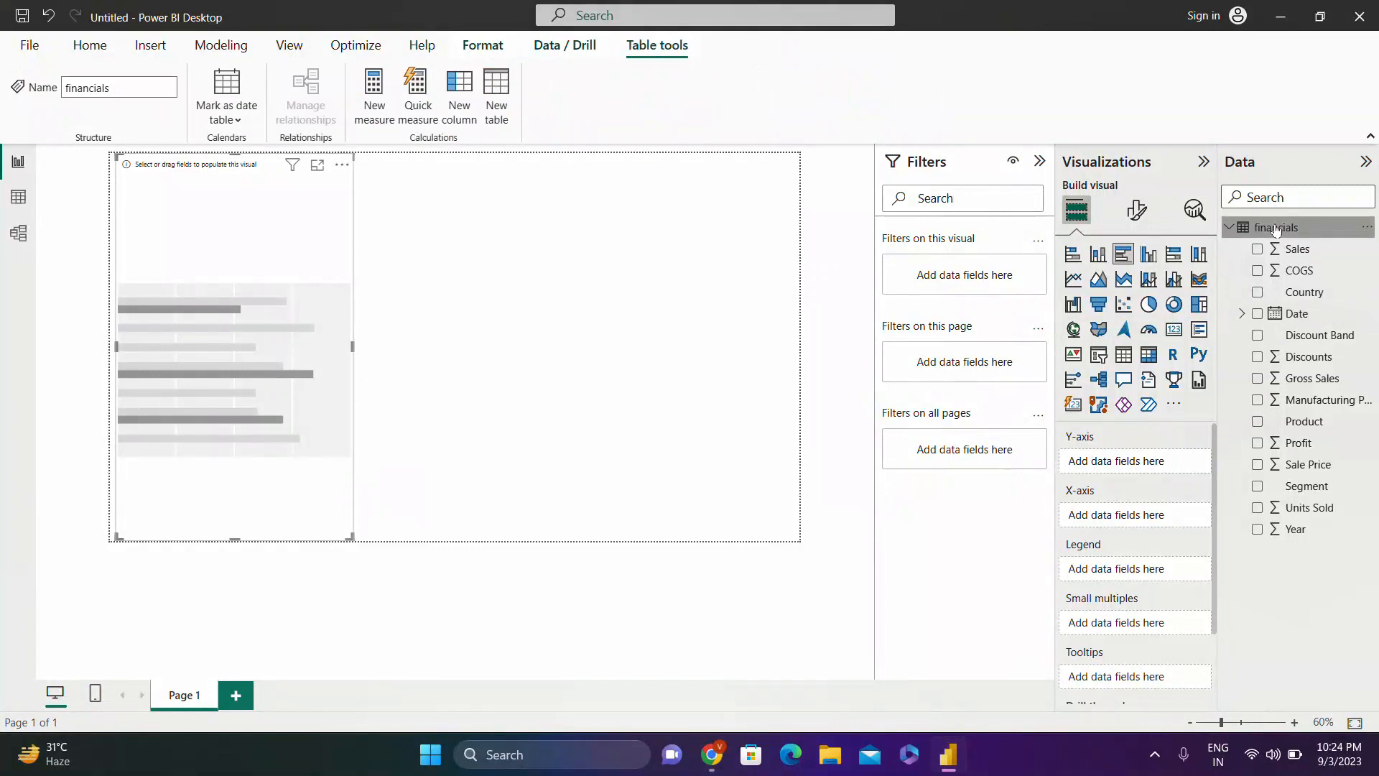
{"action": "right_click", "coordinate": [1277, 228]}
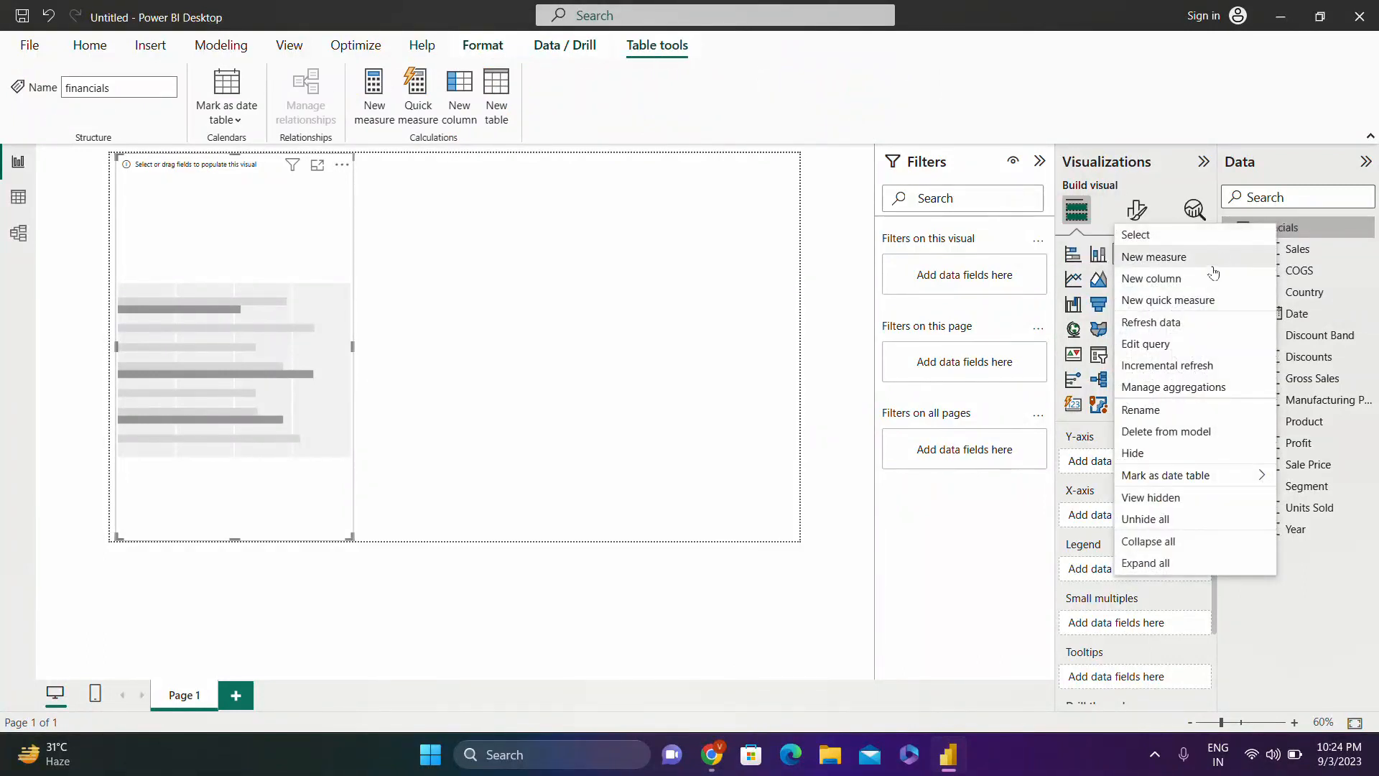
{"action": "key", "text": "Escape"}
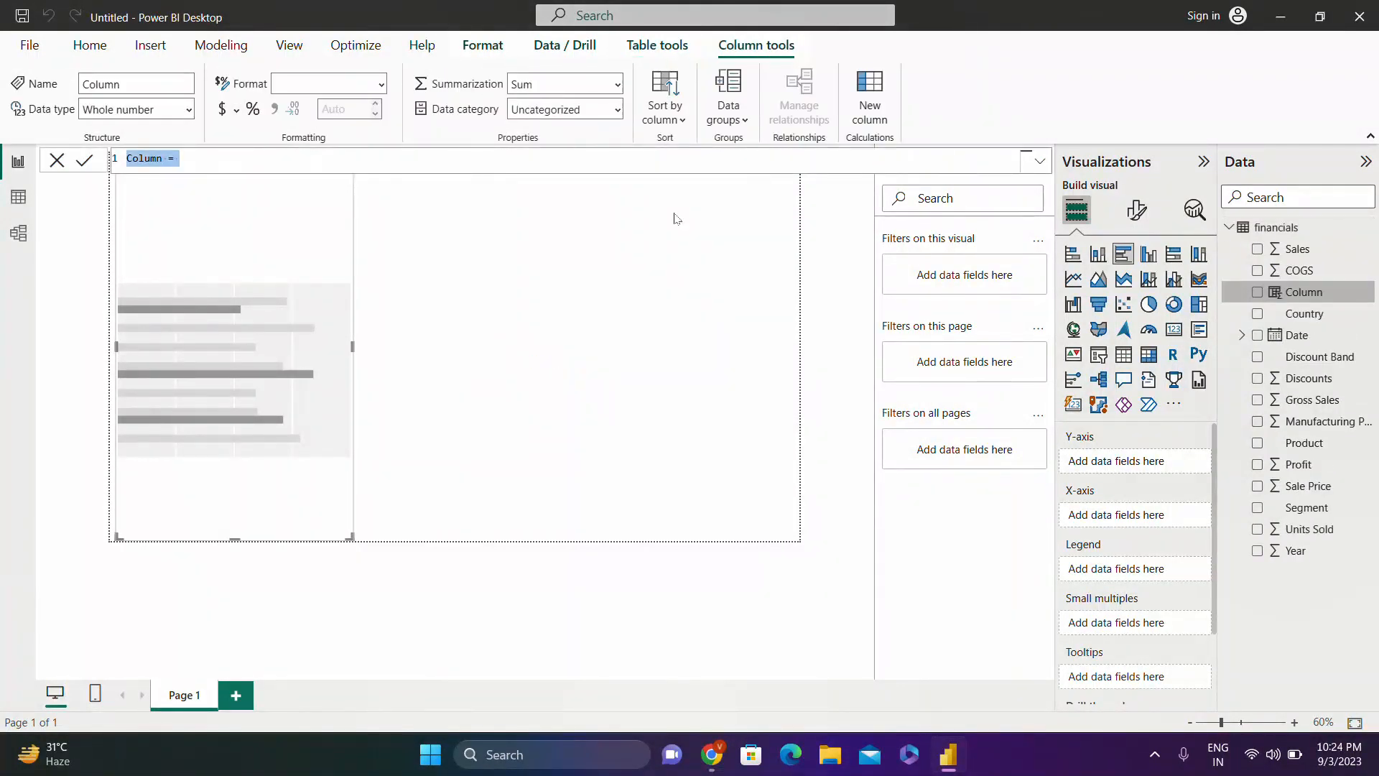
{"action": "type", "text": "Month="}
{"action": "type", "text": "FORMAT("}
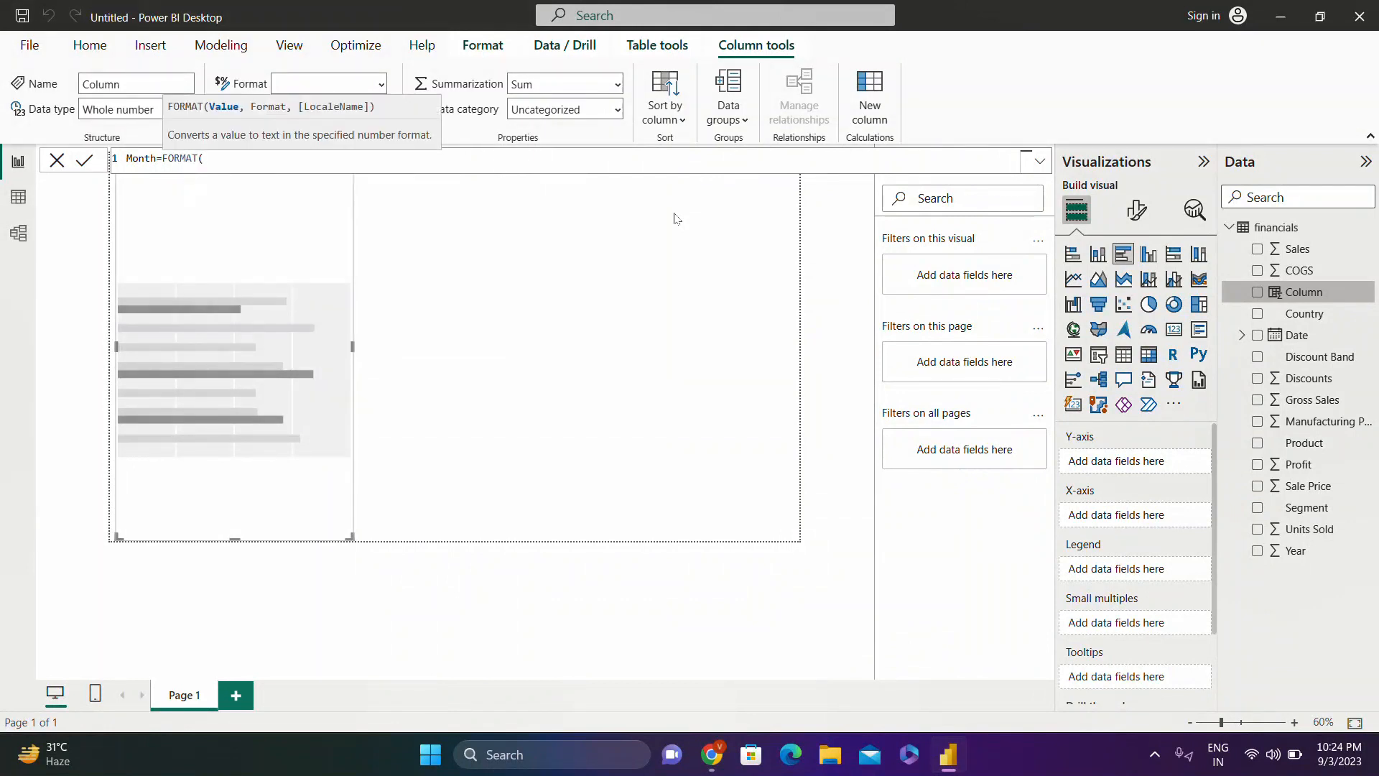
{"action": "type", "text": "Mo"}
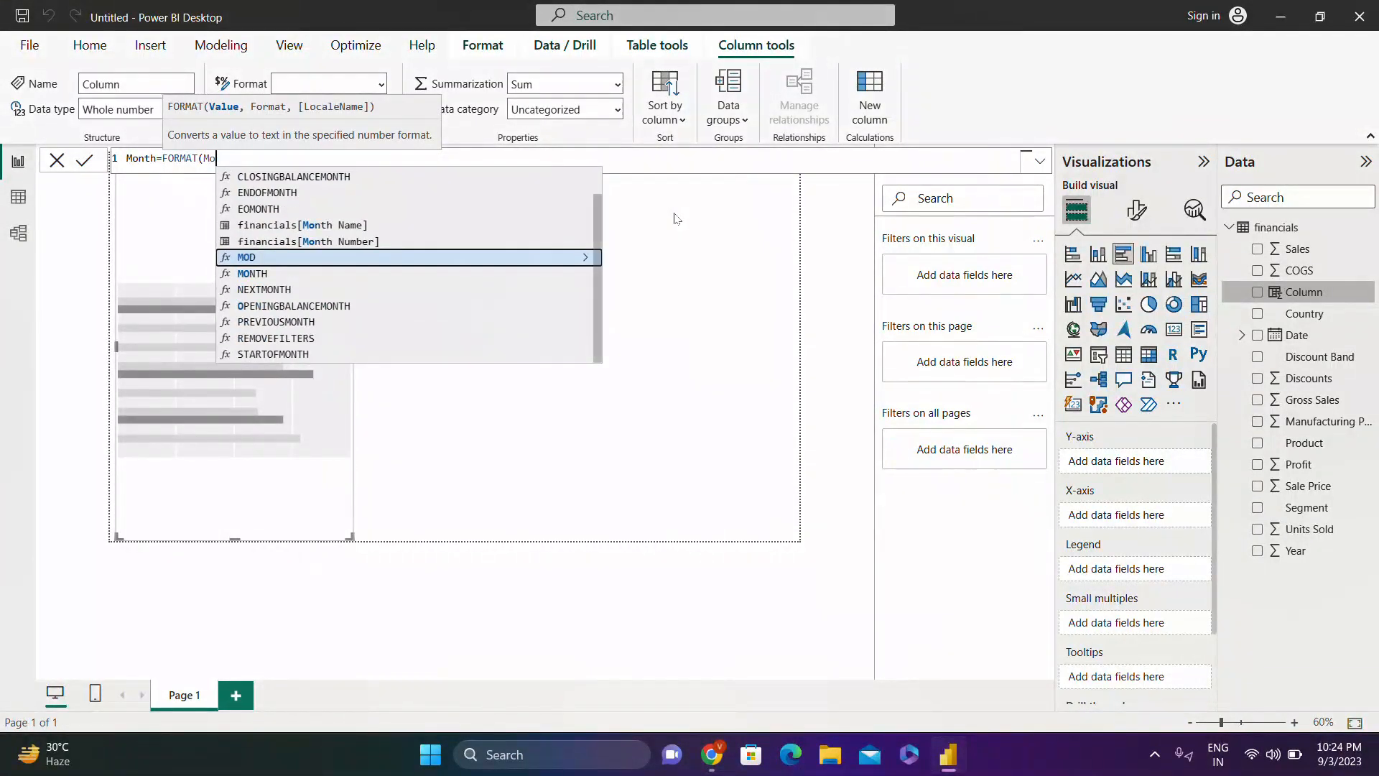
{"action": "key", "text": "BackSpace"}
{"action": "key", "text": "BackSpace"}
{"action": "type", "text": "dA"}
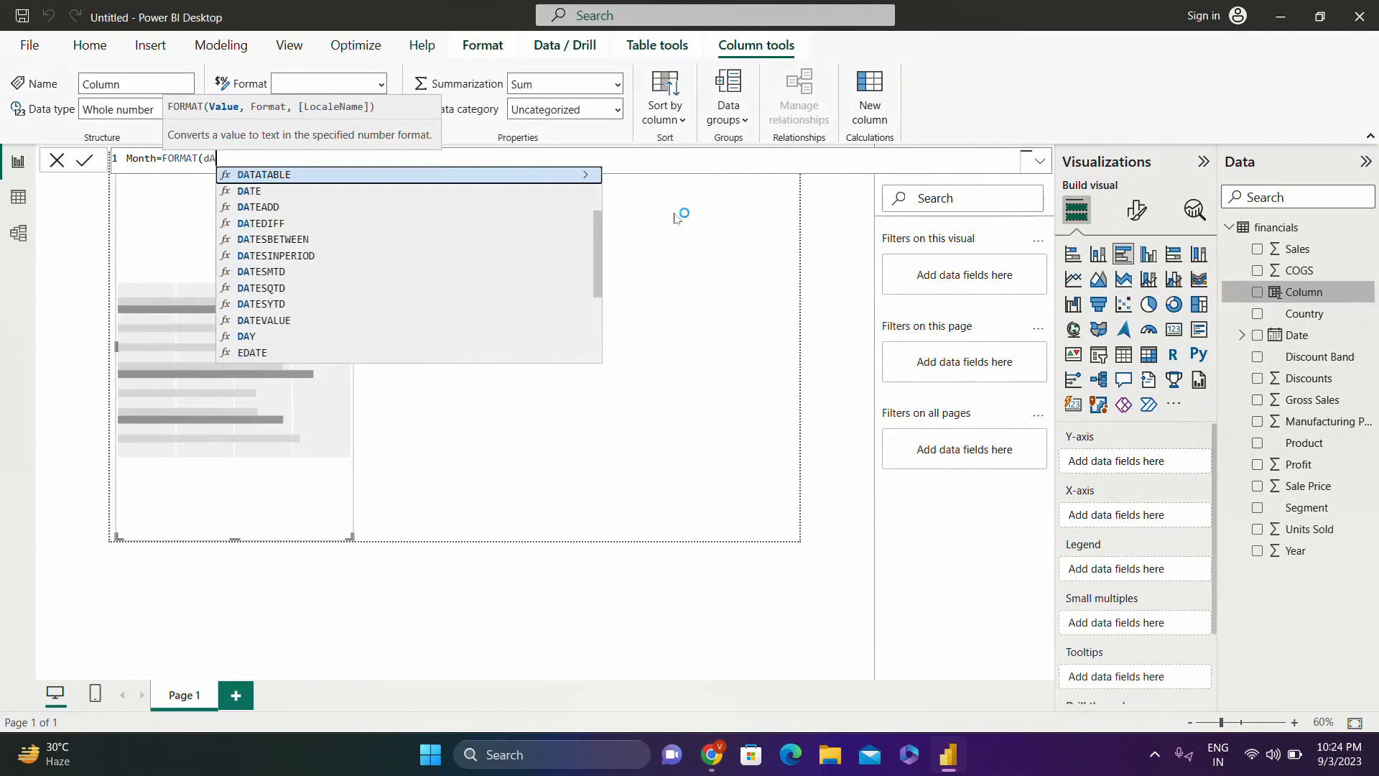
{"action": "type", "text": "TE"}
{"action": "key", "text": "Down"}
{"action": "key", "text": "Down"}
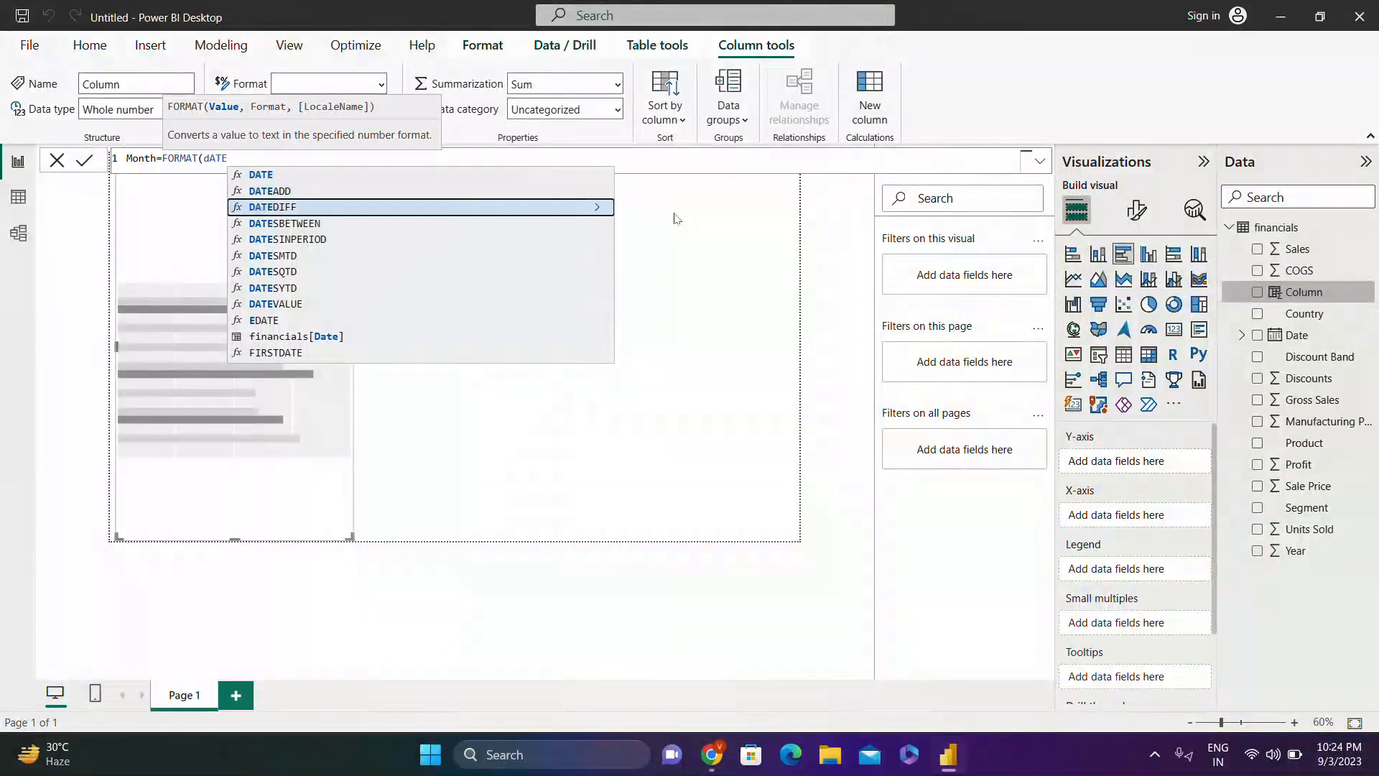
{"action": "key", "text": "Down"}
{"action": "key", "text": "Down"}
{"action": "key", "text": "Down"}
{"action": "key", "text": "Down"}
{"action": "key", "text": "Down"}
{"action": "key", "text": "Down"}
{"action": "key", "text": "Down"}
{"action": "key", "text": "Down"}
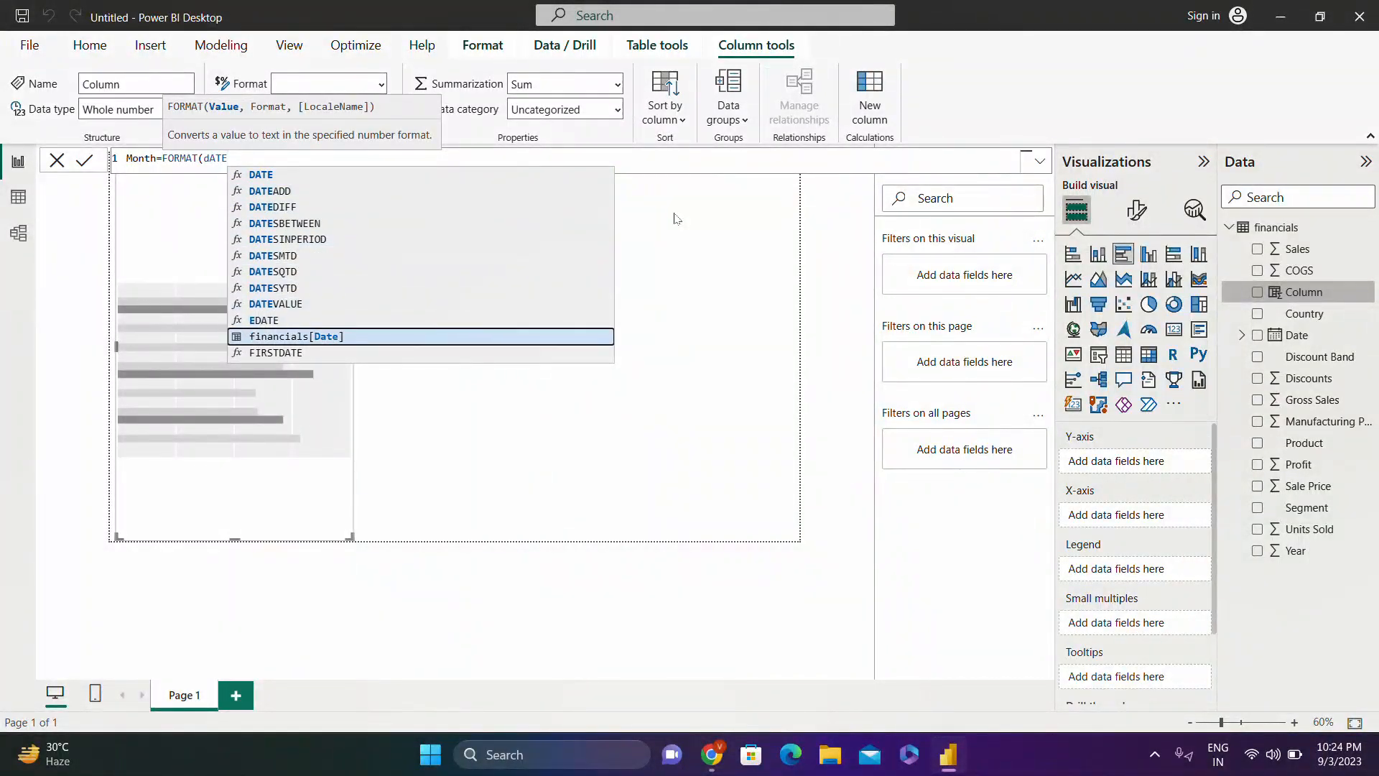
{"action": "key", "text": "Tab"}
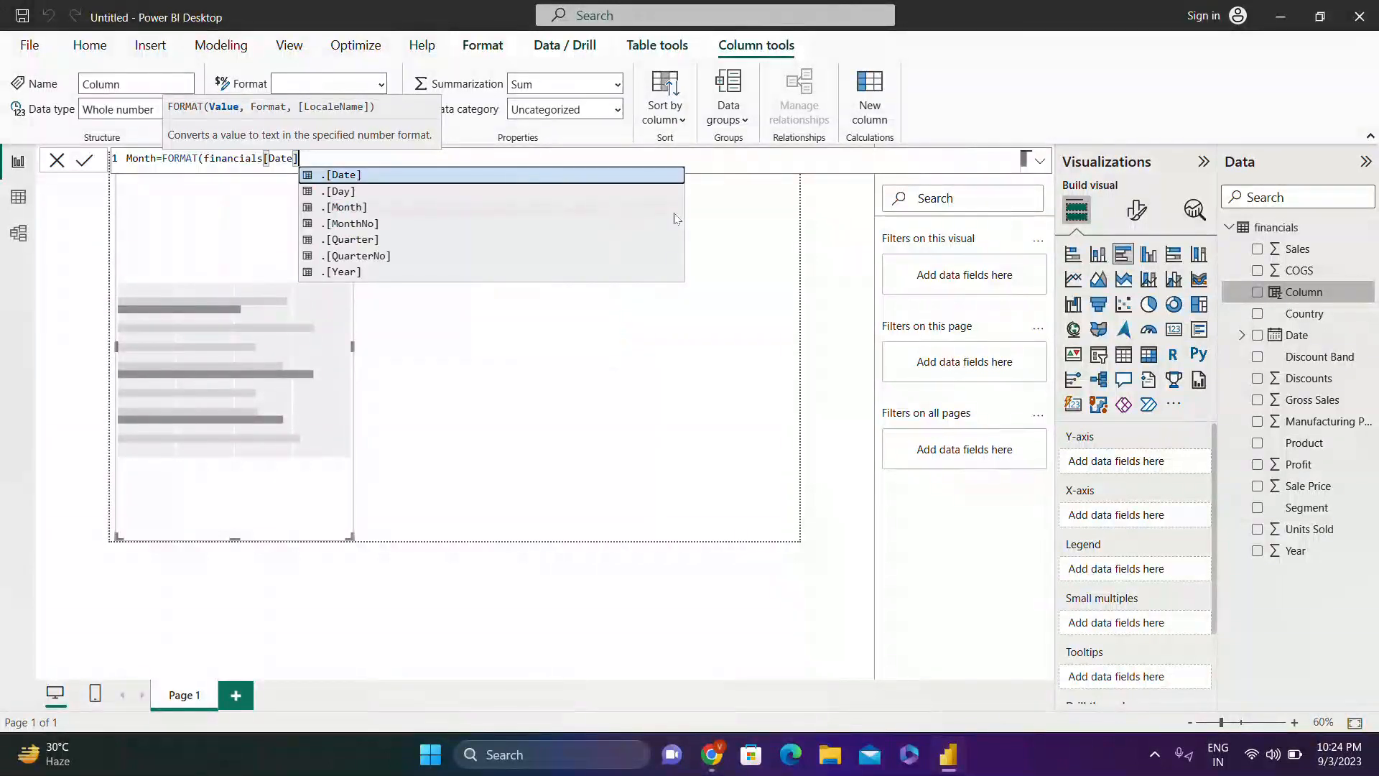
{"action": "type", "text": ","}
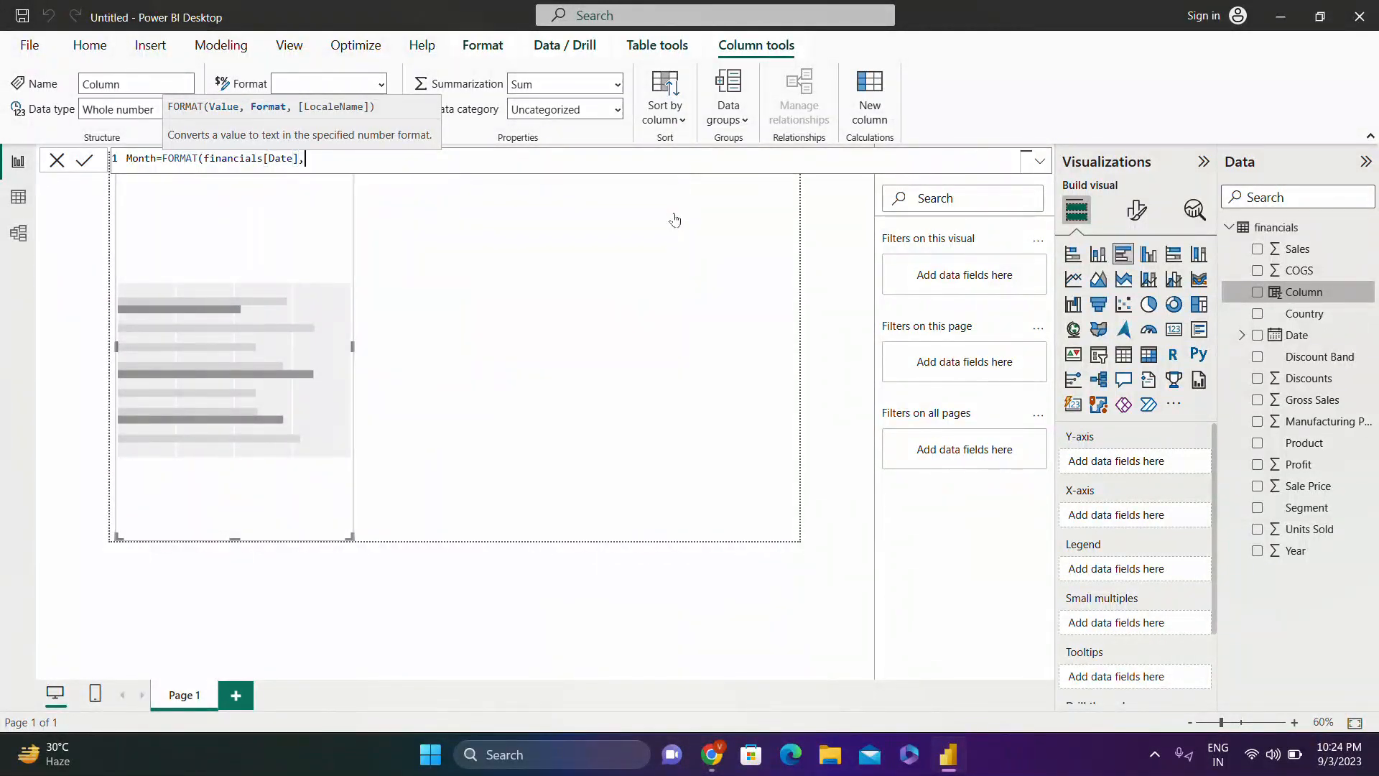
{"action": "type", "text": "\"\""}
{"action": "type", "text": "MMM"}
{"action": "type", "text": ")"}
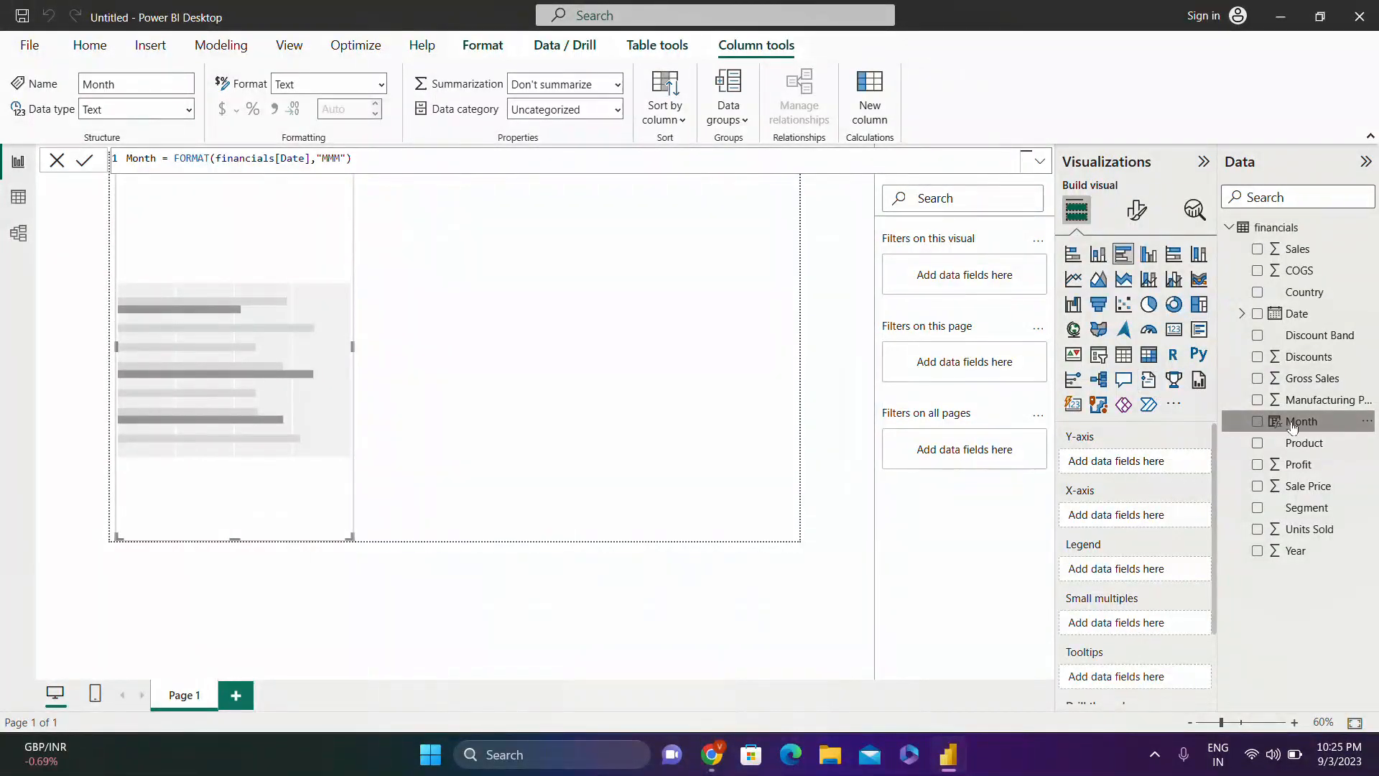
- Assign Month to the bar chart's Y-axis and Profit to its X-axis, and widen the chart to nearly half the page
{"action": "left_click_drag", "start_coordinate": [1297, 428], "coordinate": [1147, 465]}
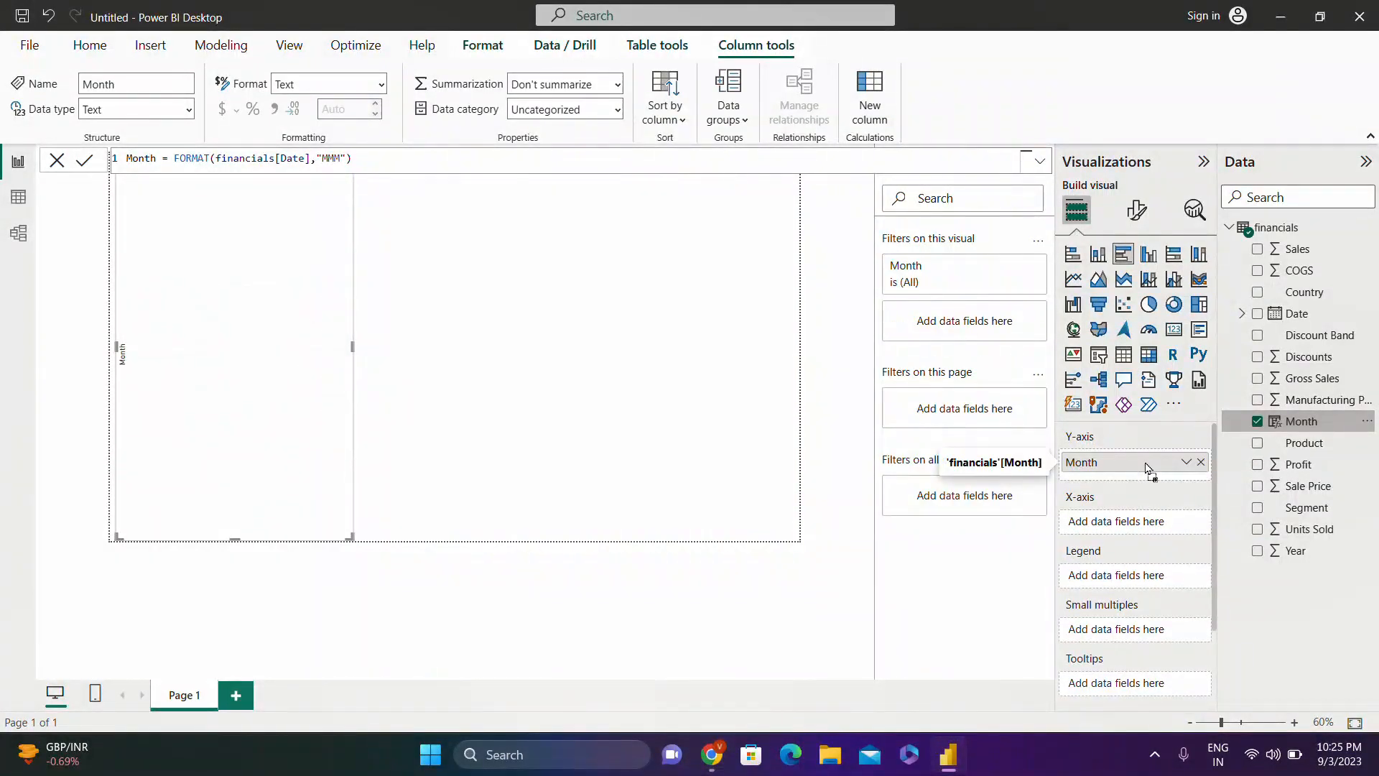
{"action": "left_click_drag", "start_coordinate": [1299, 466], "coordinate": [1144, 529]}
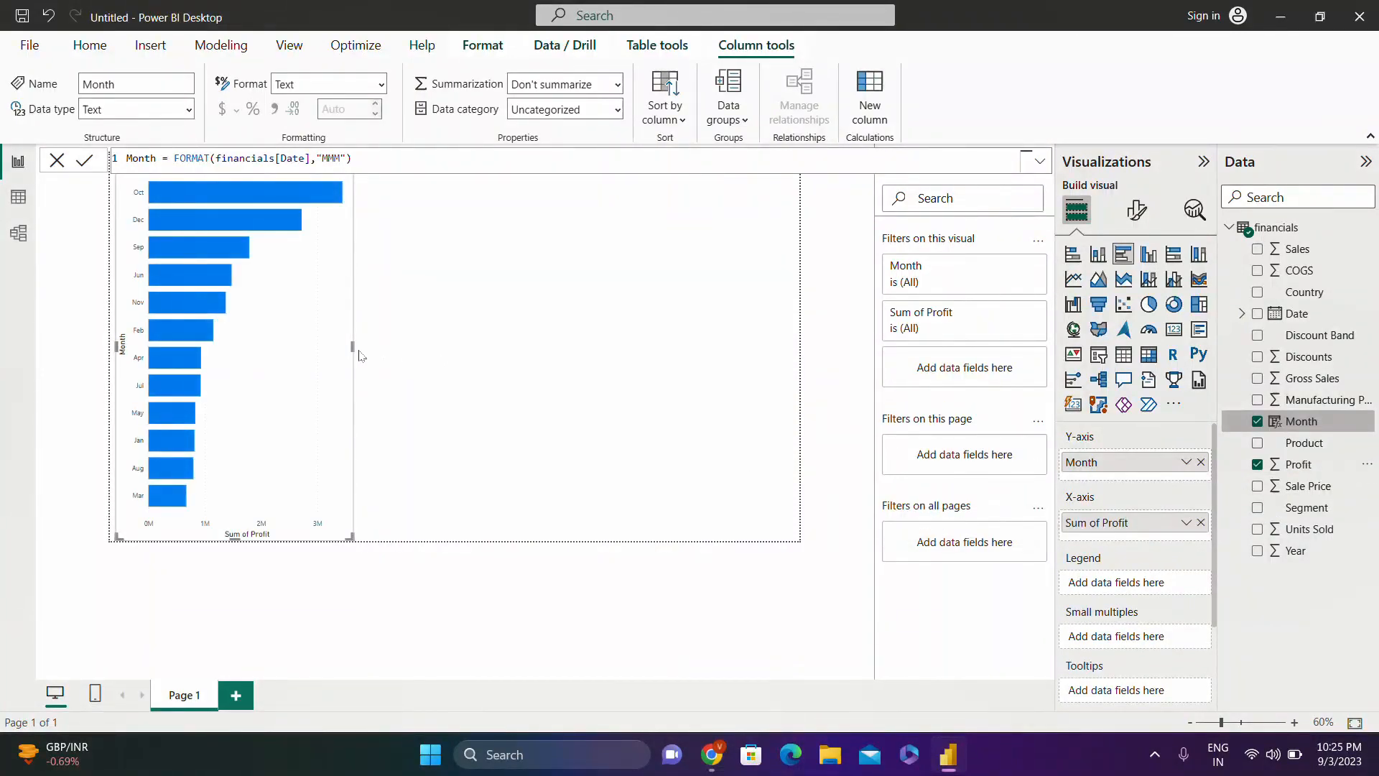
{"action": "left_click_drag", "start_coordinate": [353, 347], "coordinate": [433, 346]}
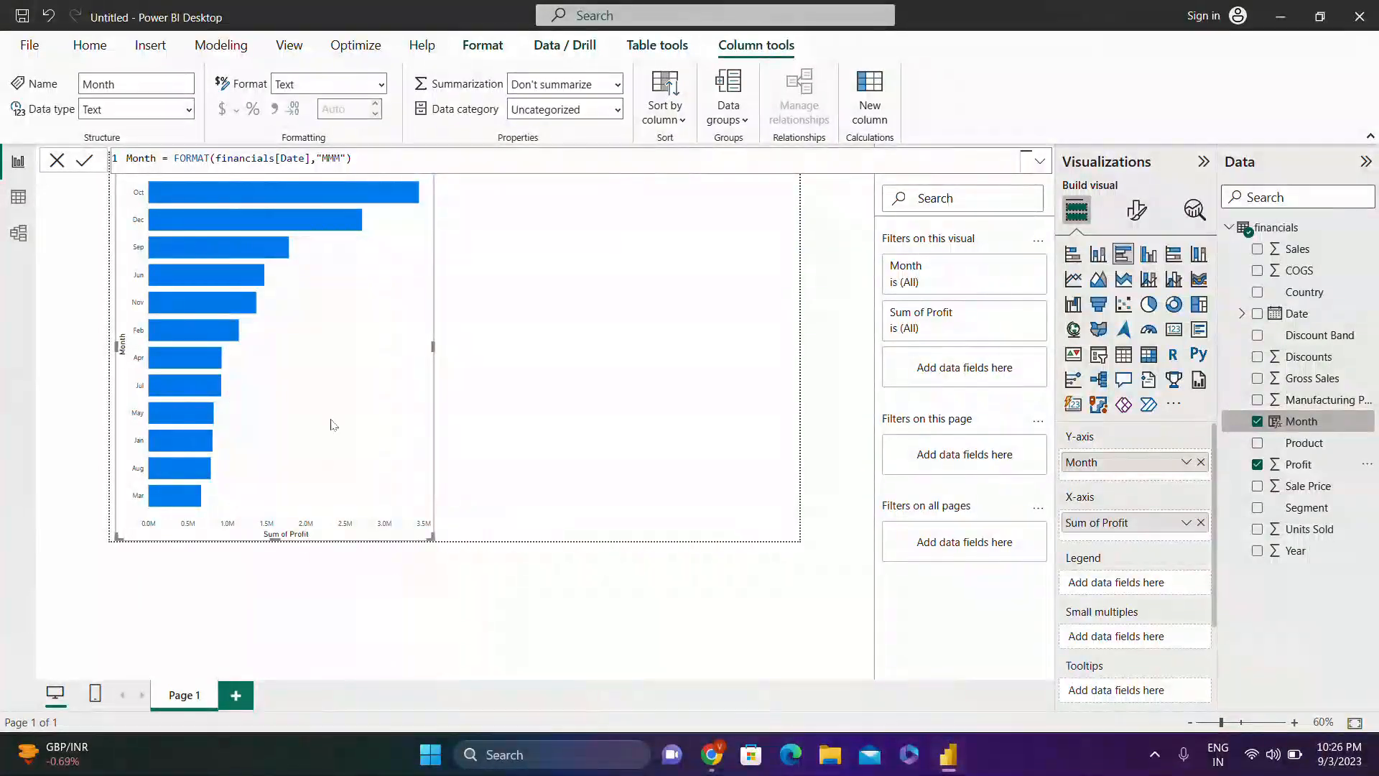
- Sort the bar chart's axis by Month instead of Sum of Profit
{"action": "left_click", "coordinate": [602, 315]}
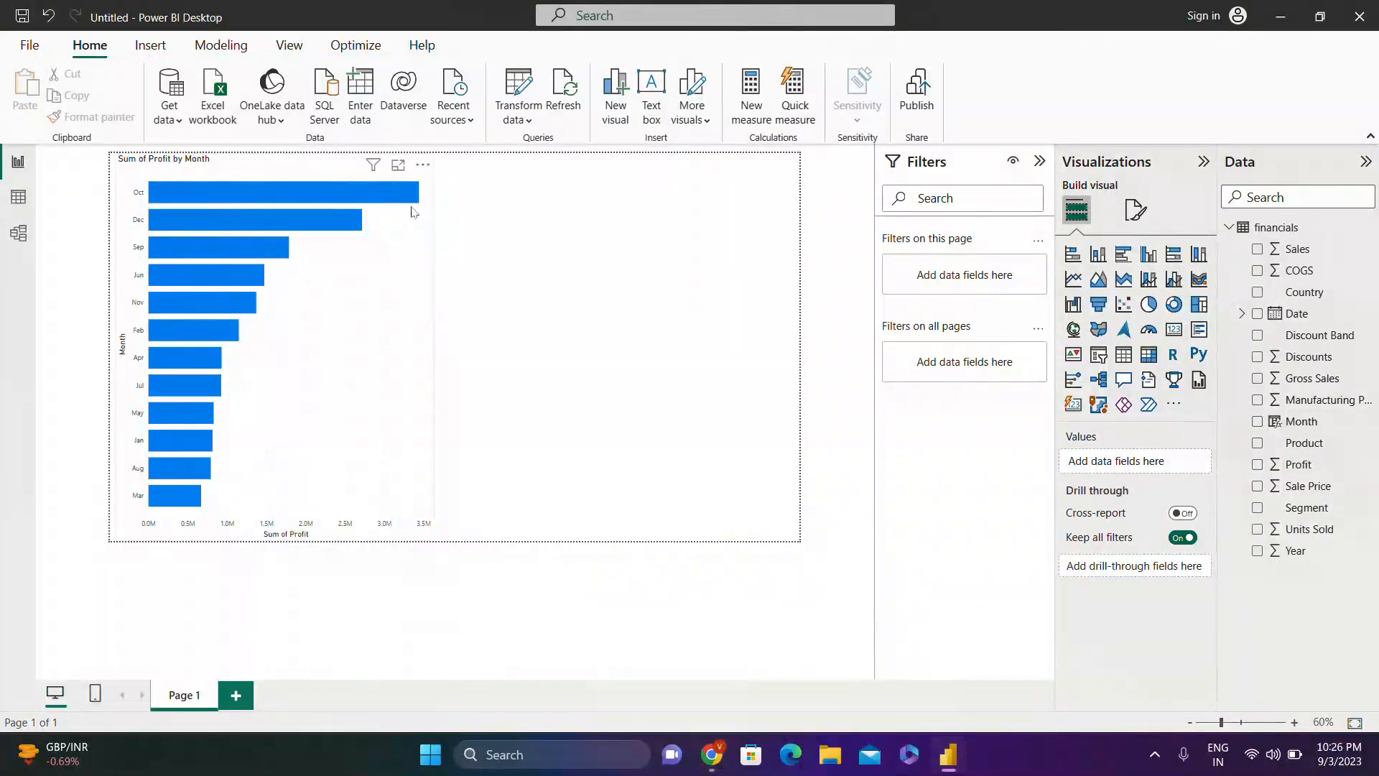
{"action": "left_click", "coordinate": [424, 167]}
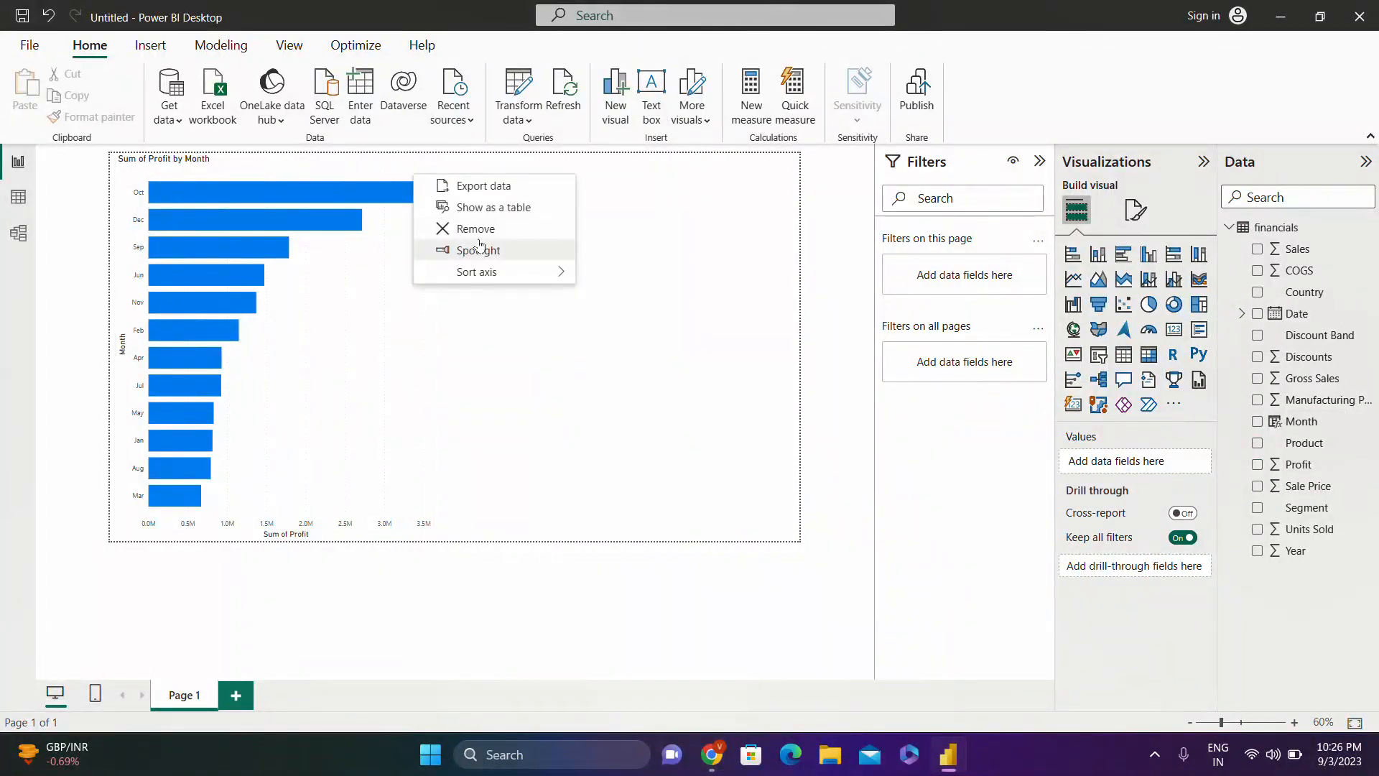
{"action": "mouse_move", "coordinate": [500, 271]}
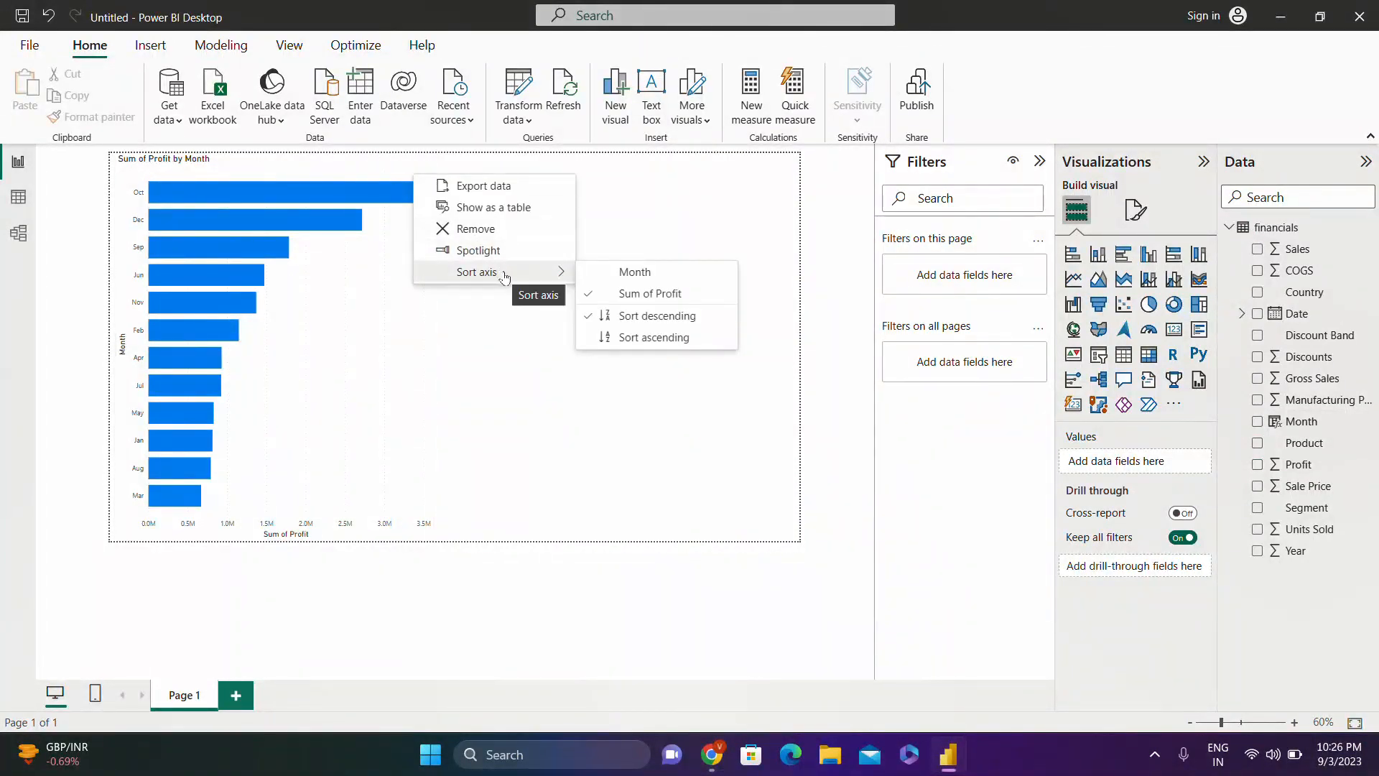
{"action": "left_click", "coordinate": [675, 280]}
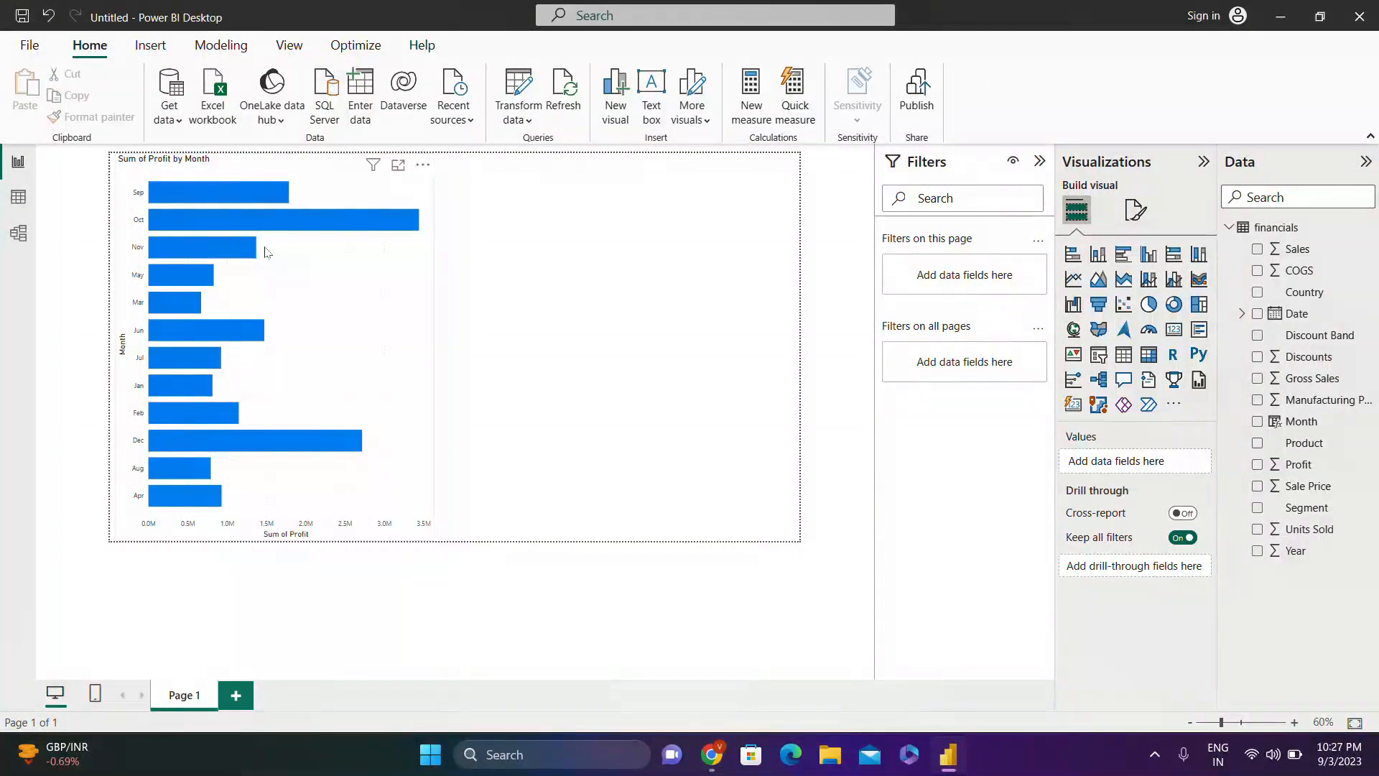
- Create a calculated column in the financials table with the formula Month No = MONTH(financials[Date])
{"action": "right_click", "coordinate": [1268, 235]}
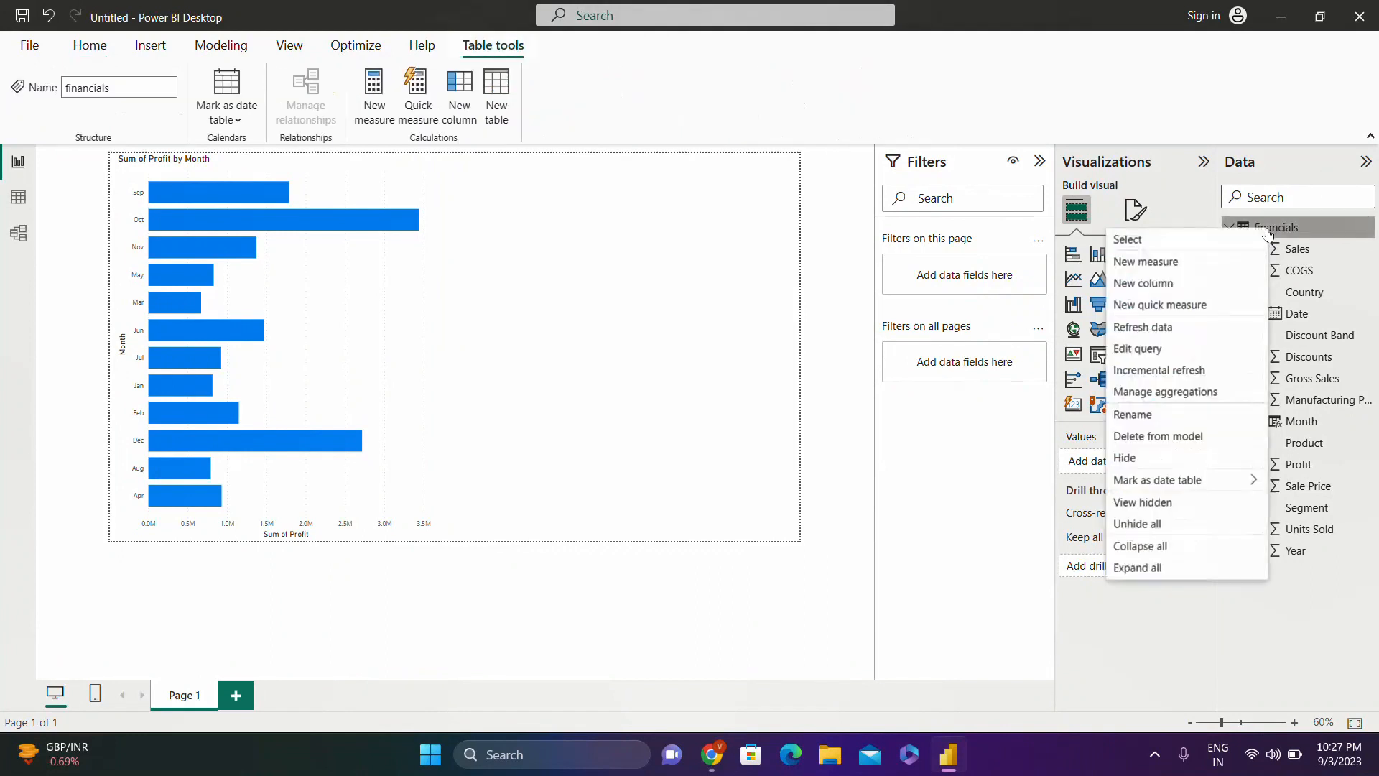
{"action": "left_click", "coordinate": [1168, 290]}
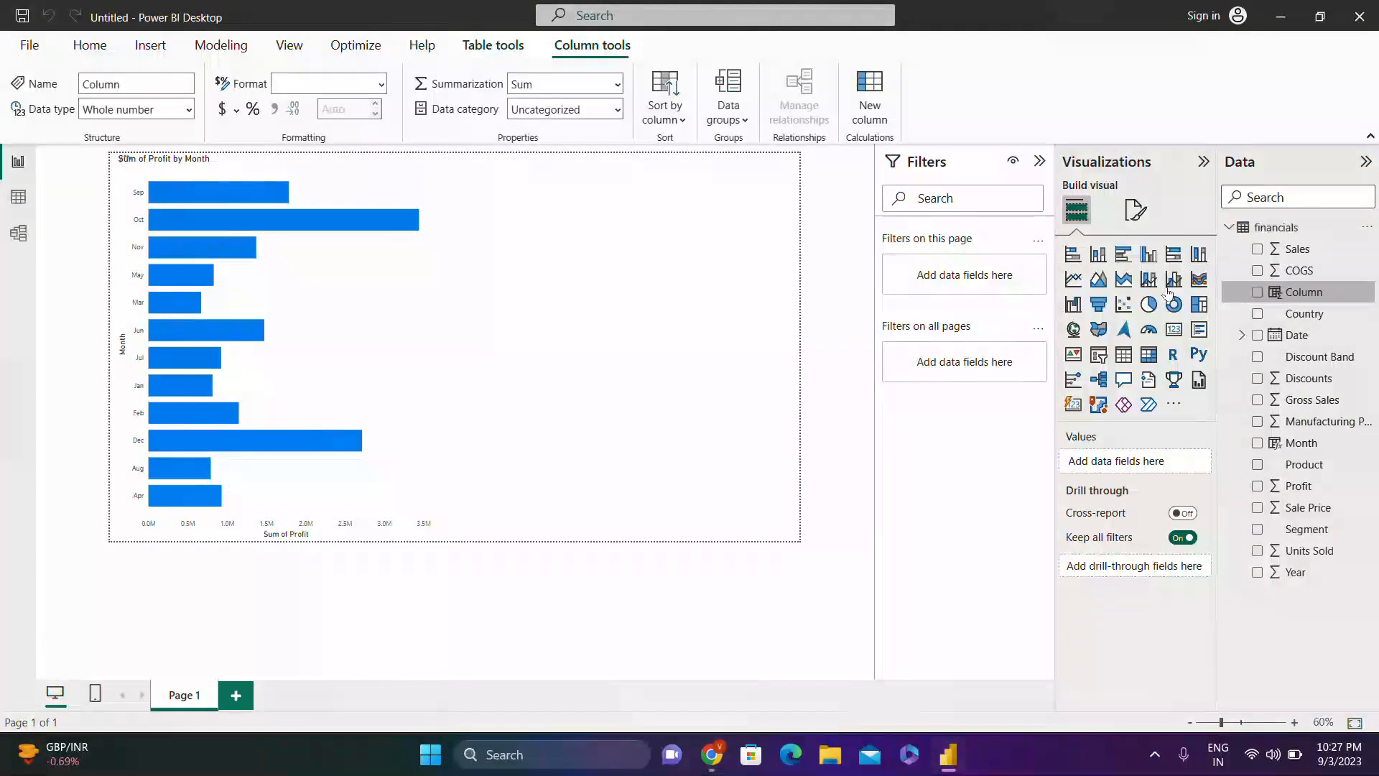
{"action": "type", "text": "Mon"}
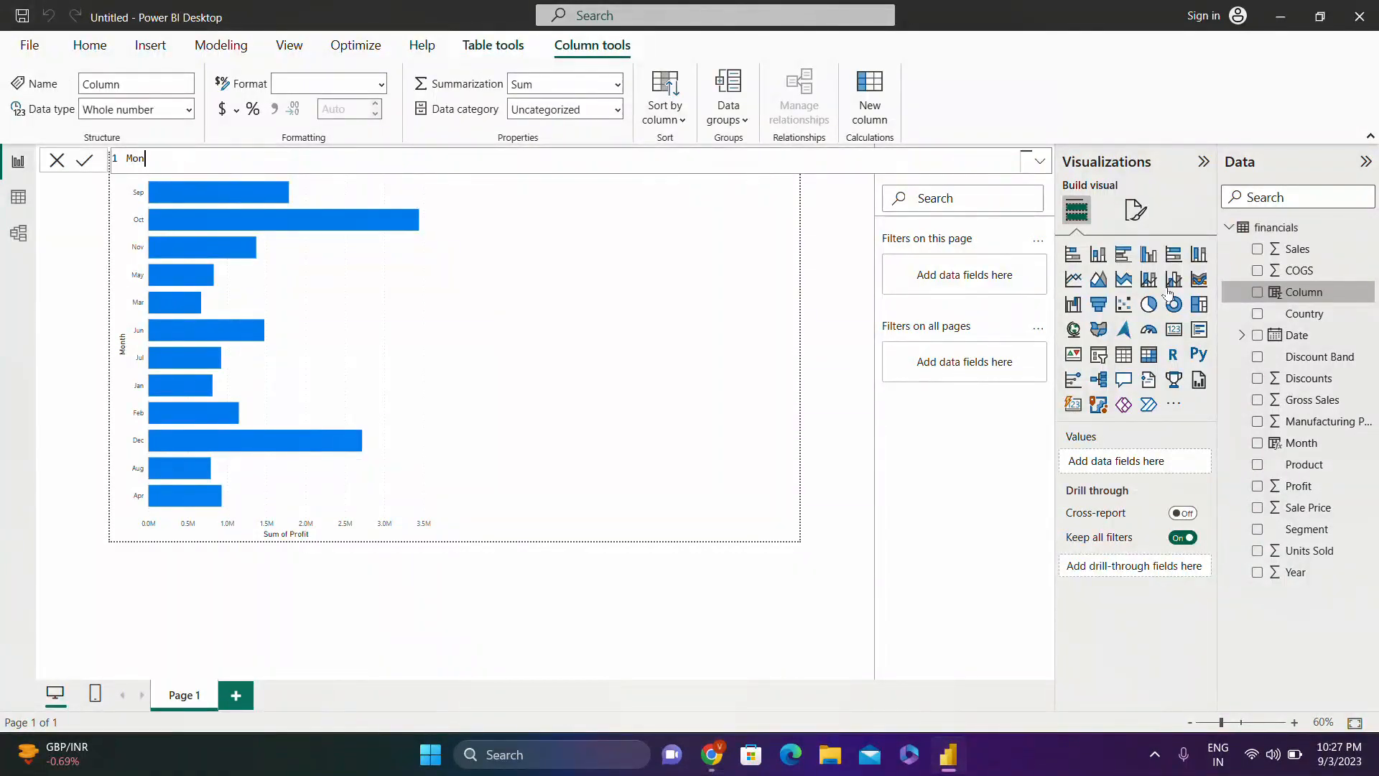
{"action": "type", "text": "th No=Mon"}
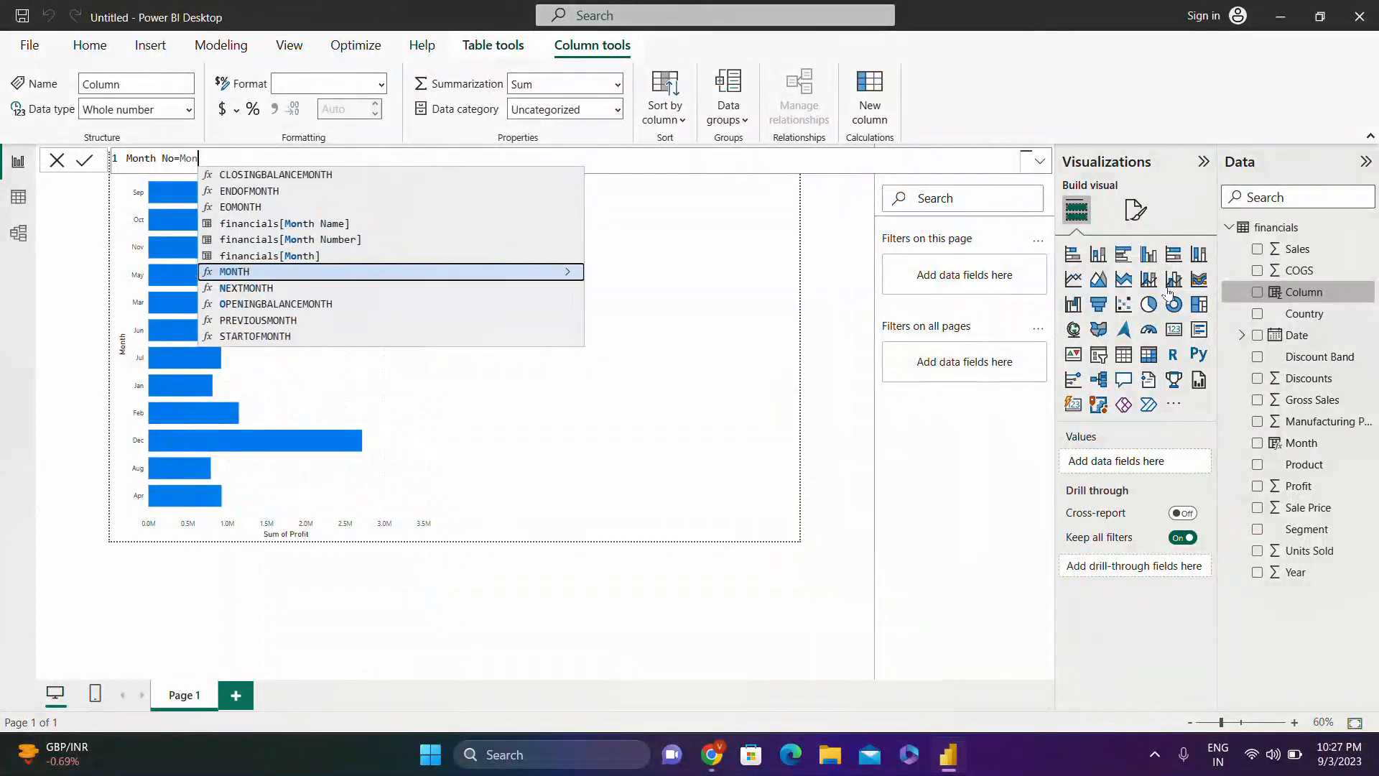
{"action": "type", "text": "th"}
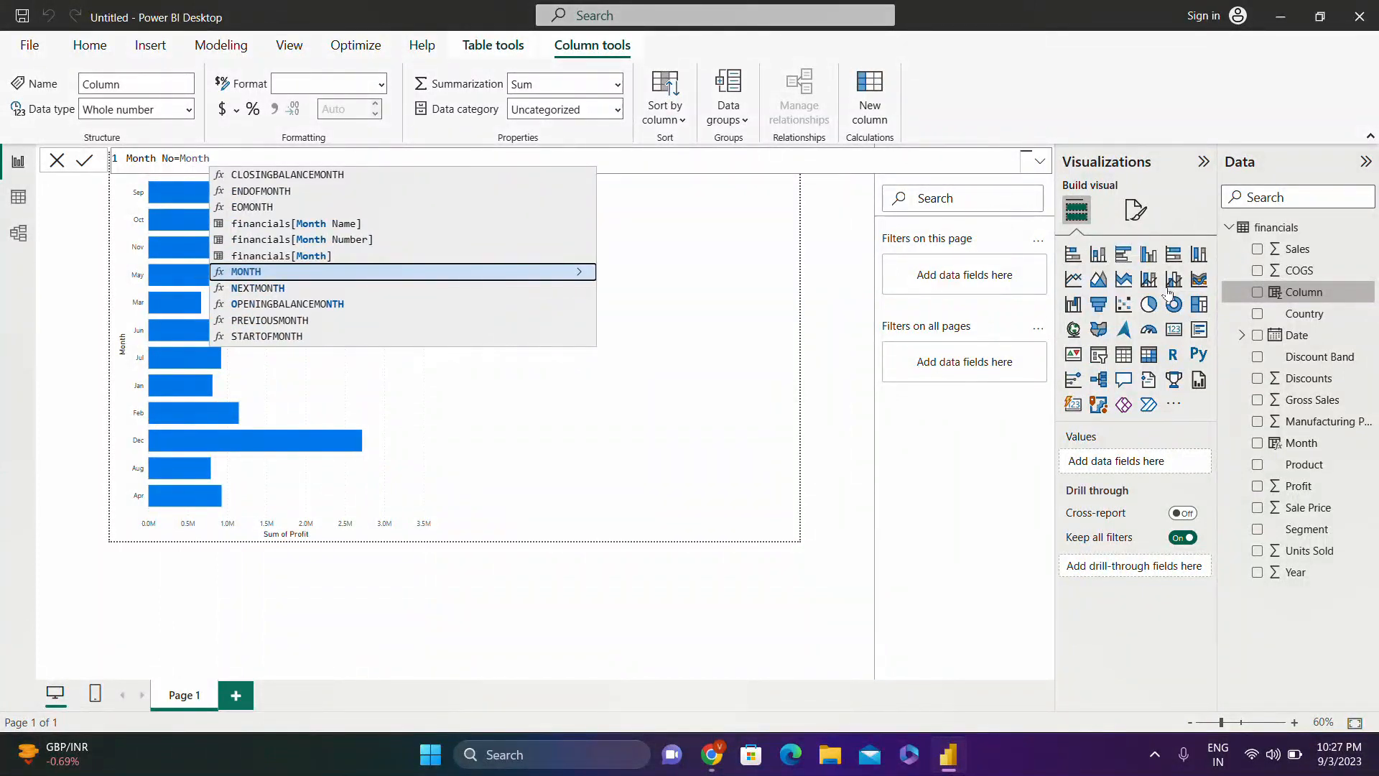
{"action": "key", "text": "Tab"}
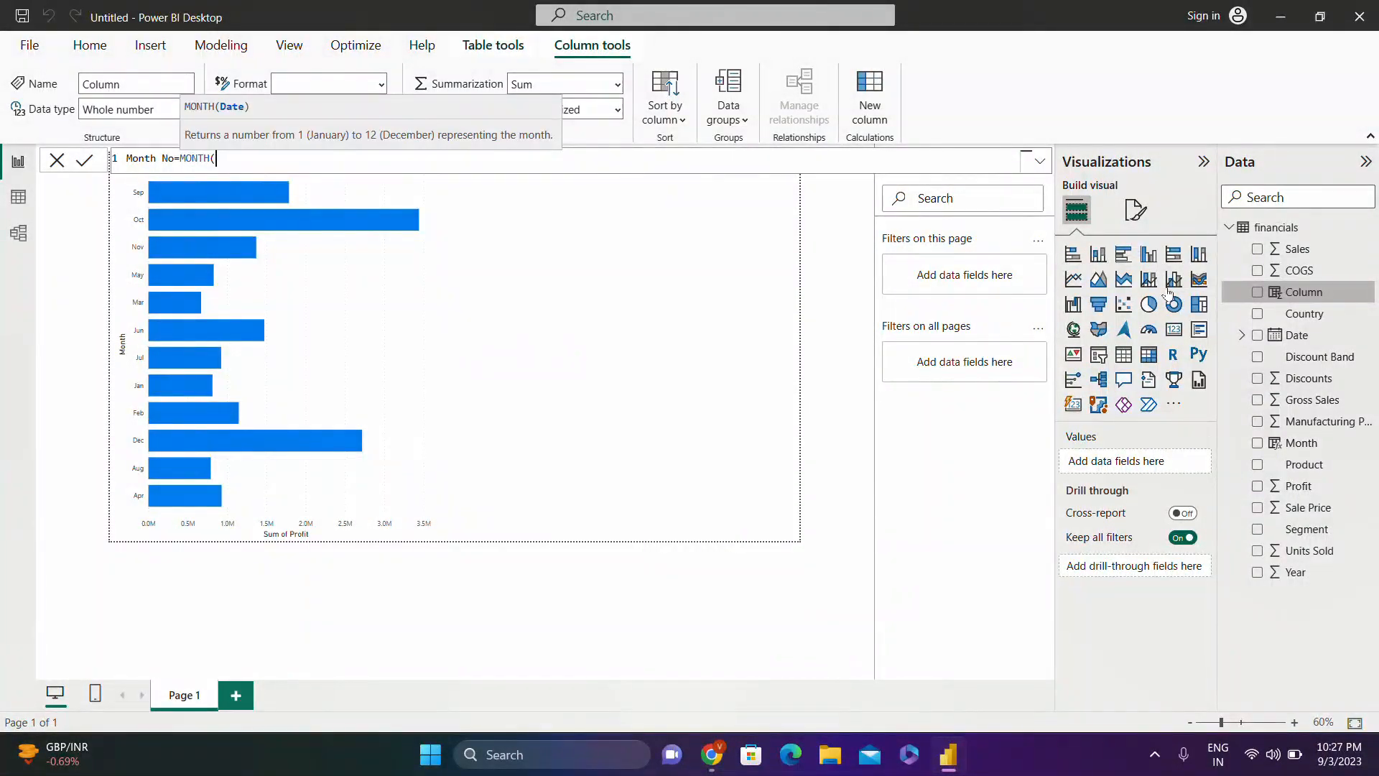
{"action": "type", "text": "Date"}
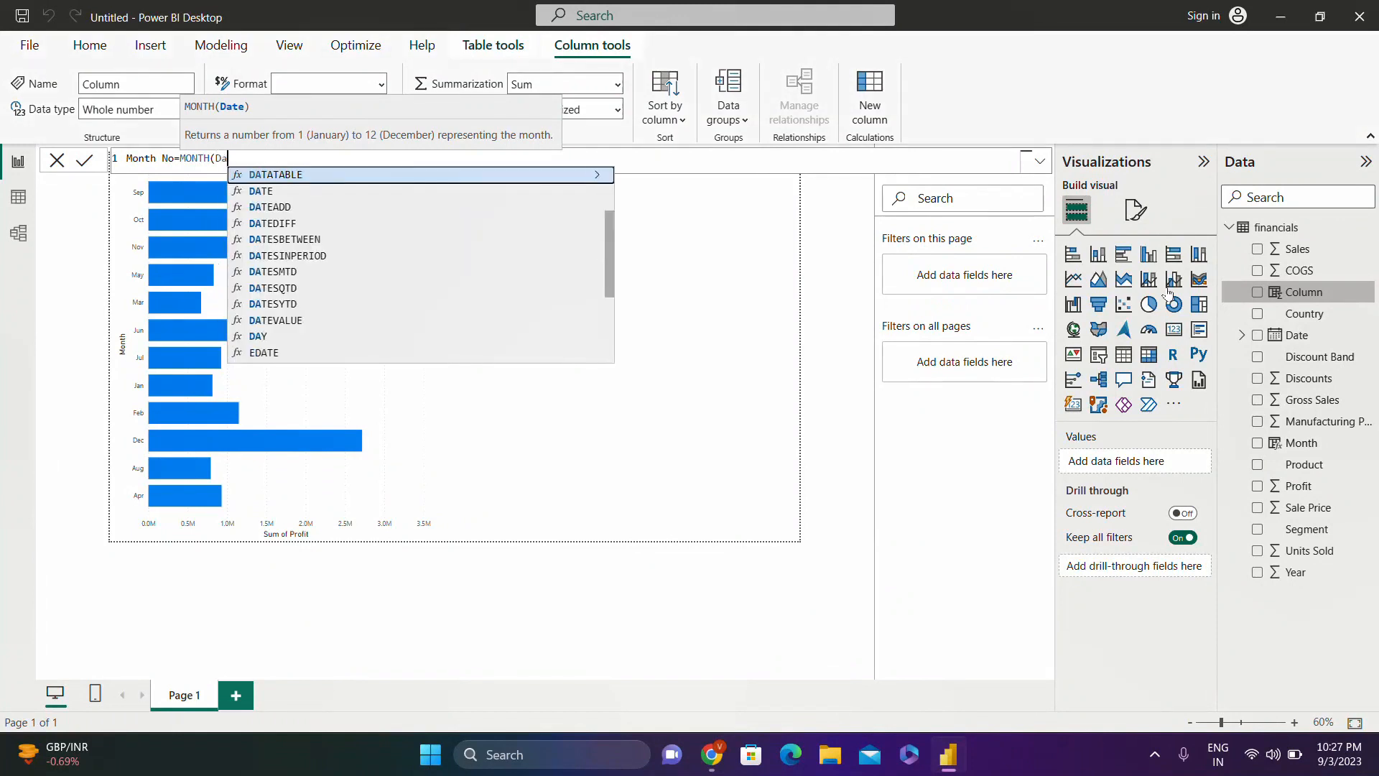
{"action": "key", "text": "Down"}
{"action": "key", "text": "Down"}
{"action": "key", "text": "Down"}
{"action": "key", "text": "Down"}
{"action": "key", "text": "Down"}
{"action": "key", "text": "Down"}
{"action": "key", "text": "Down"}
{"action": "key", "text": "Down"}
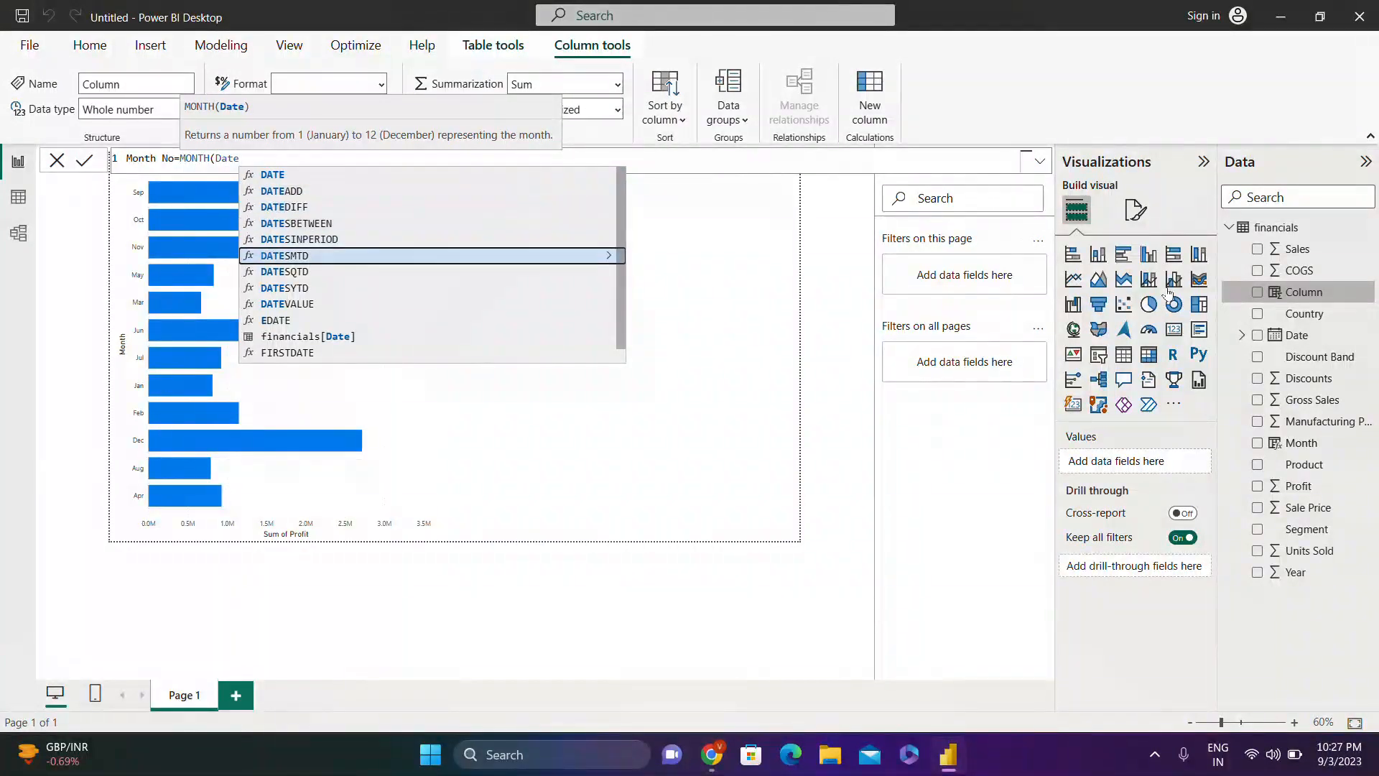
{"action": "key", "text": "Down"}
{"action": "key", "text": "Down"}
{"action": "key", "text": "Tab"}
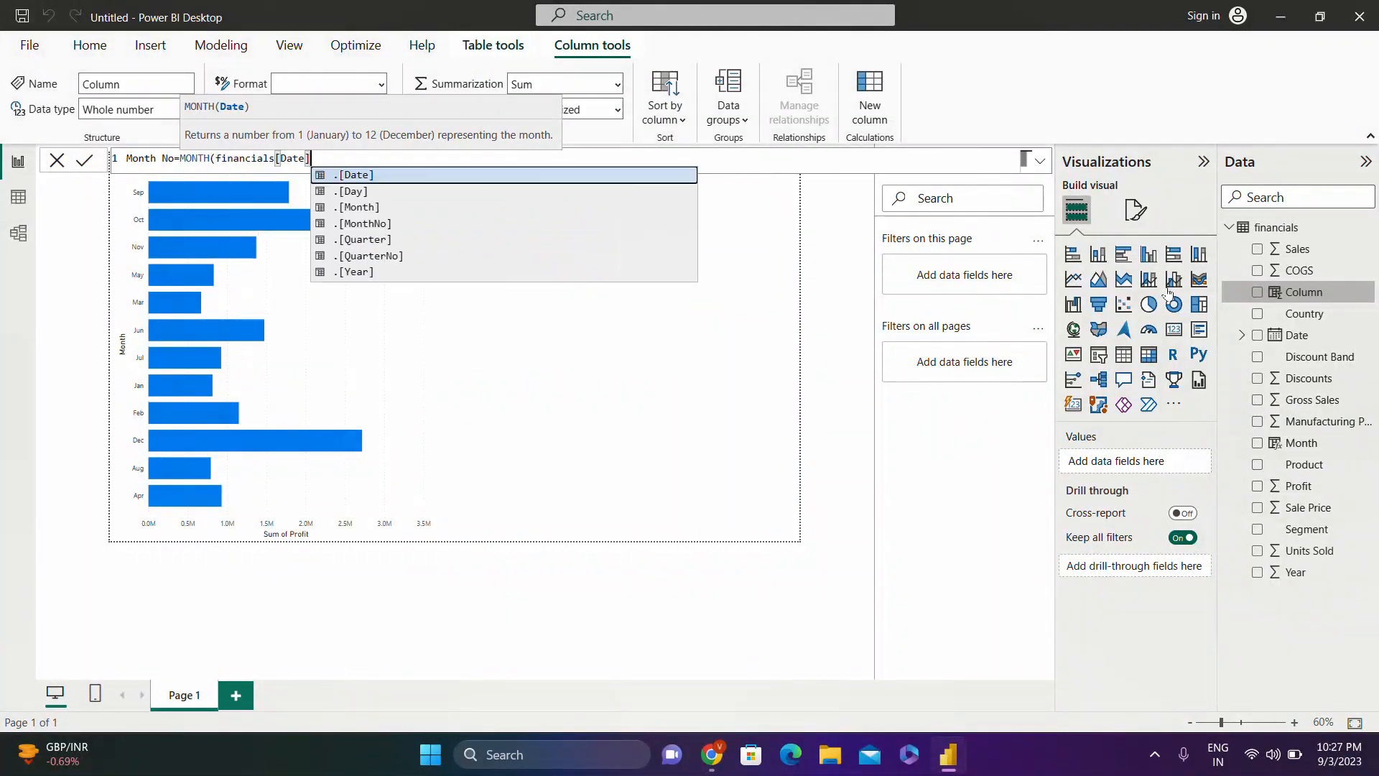
{"action": "type", "text": ")"}
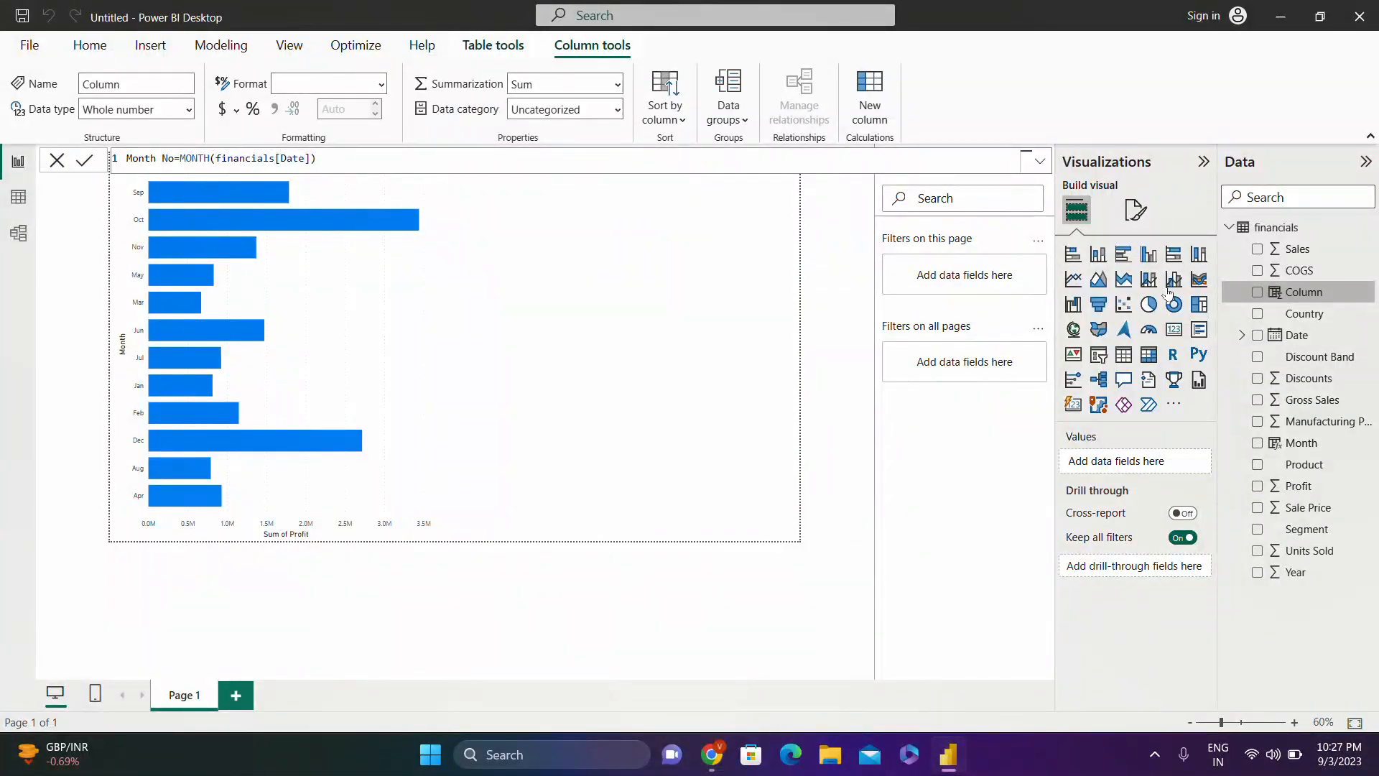
{"action": "key", "text": "Return"}
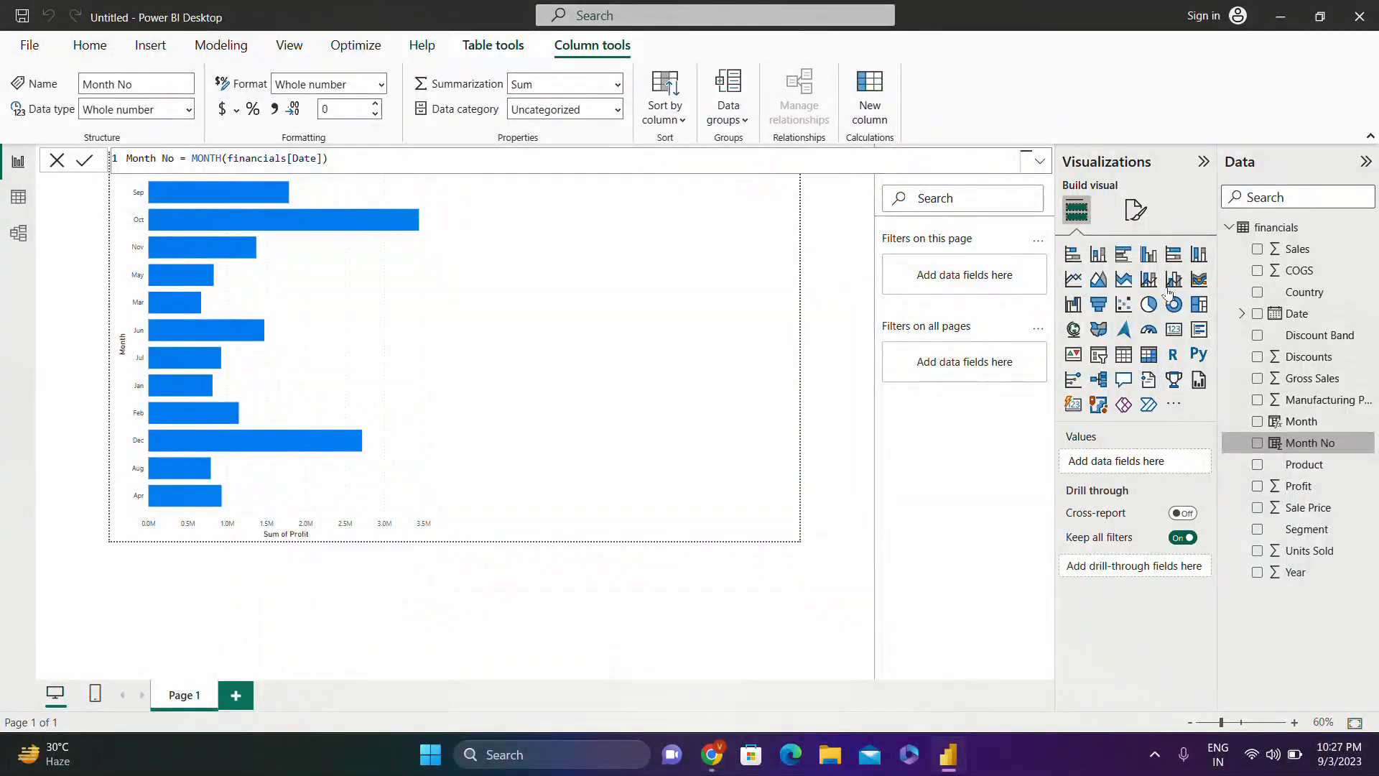
- Set the Month column of the financials table to sort by the Month No column
{"action": "left_click", "coordinate": [1301, 422]}
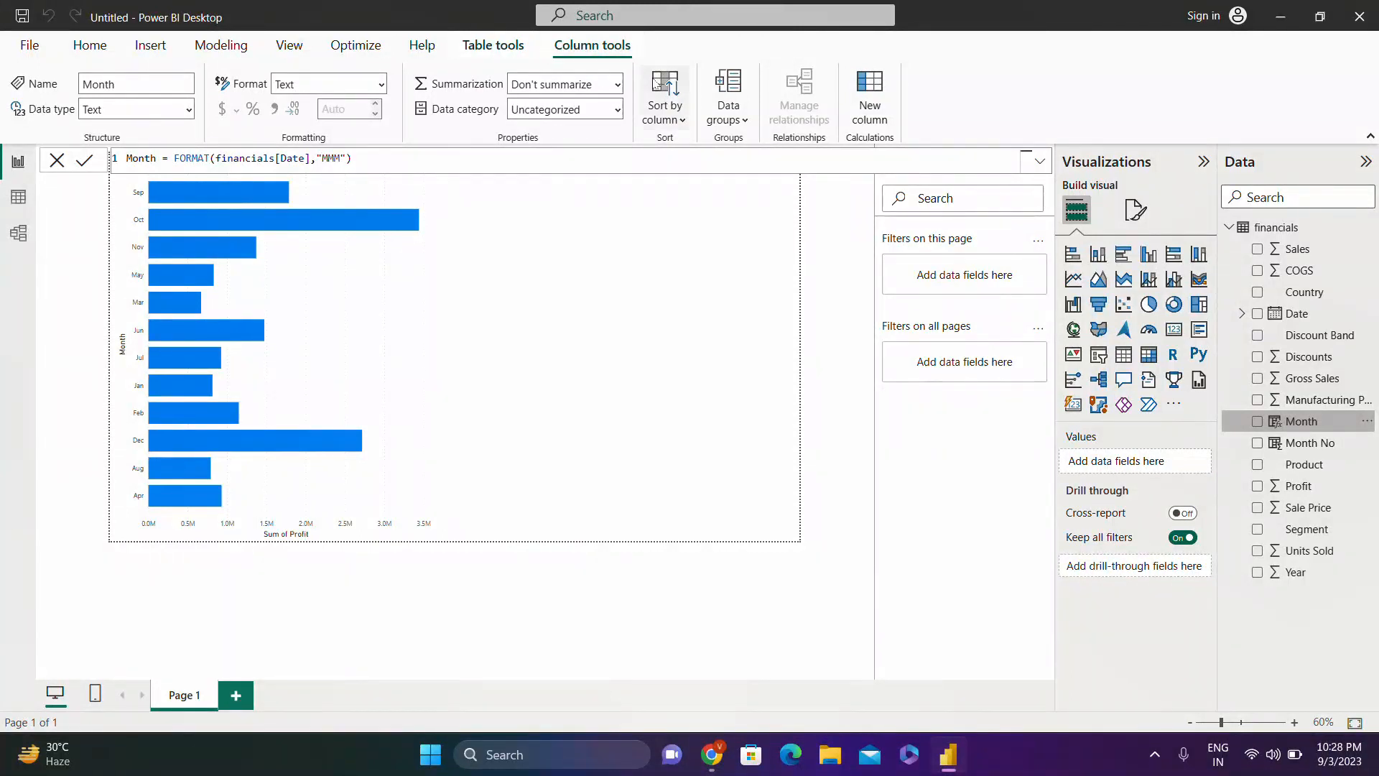
{"action": "left_click", "coordinate": [675, 122]}
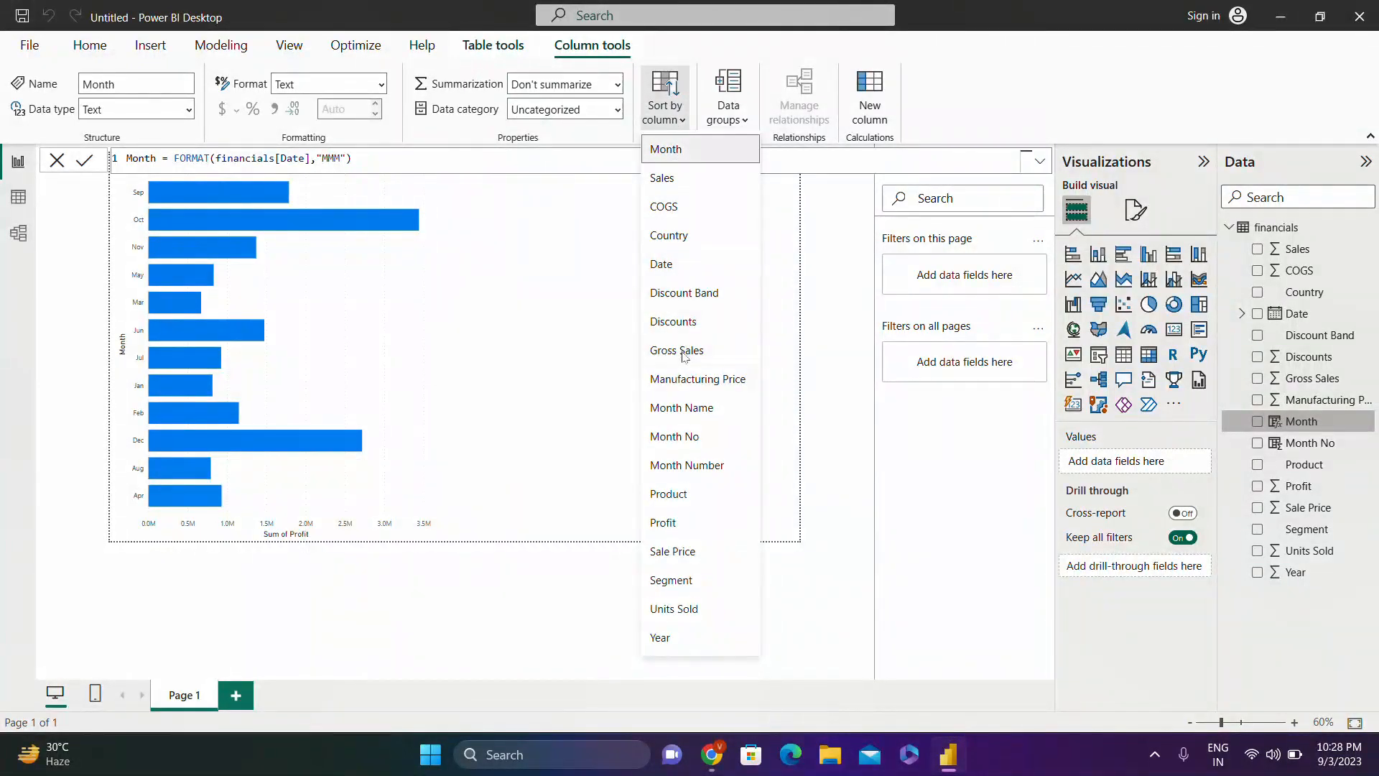
{"action": "left_click", "coordinate": [679, 440]}
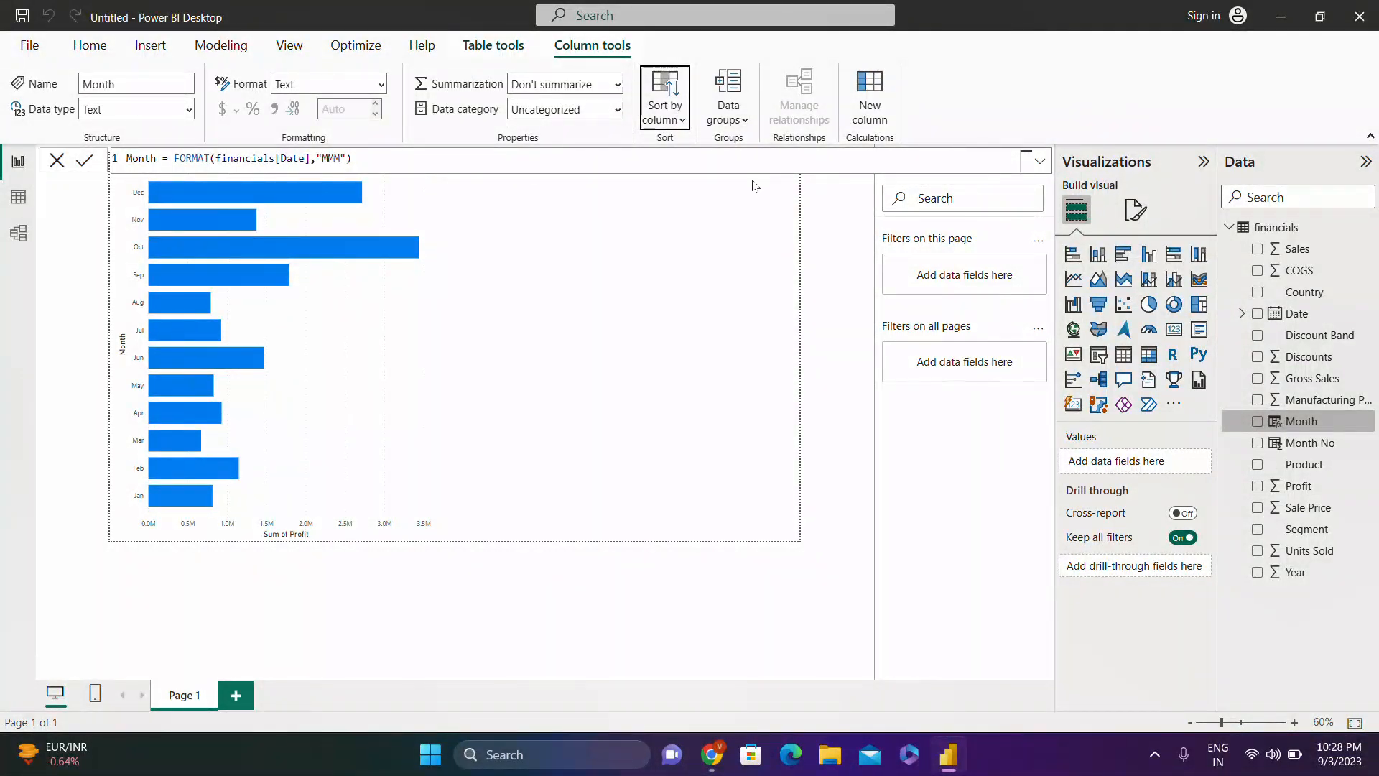
{"action": "left_click", "coordinate": [872, 211]}
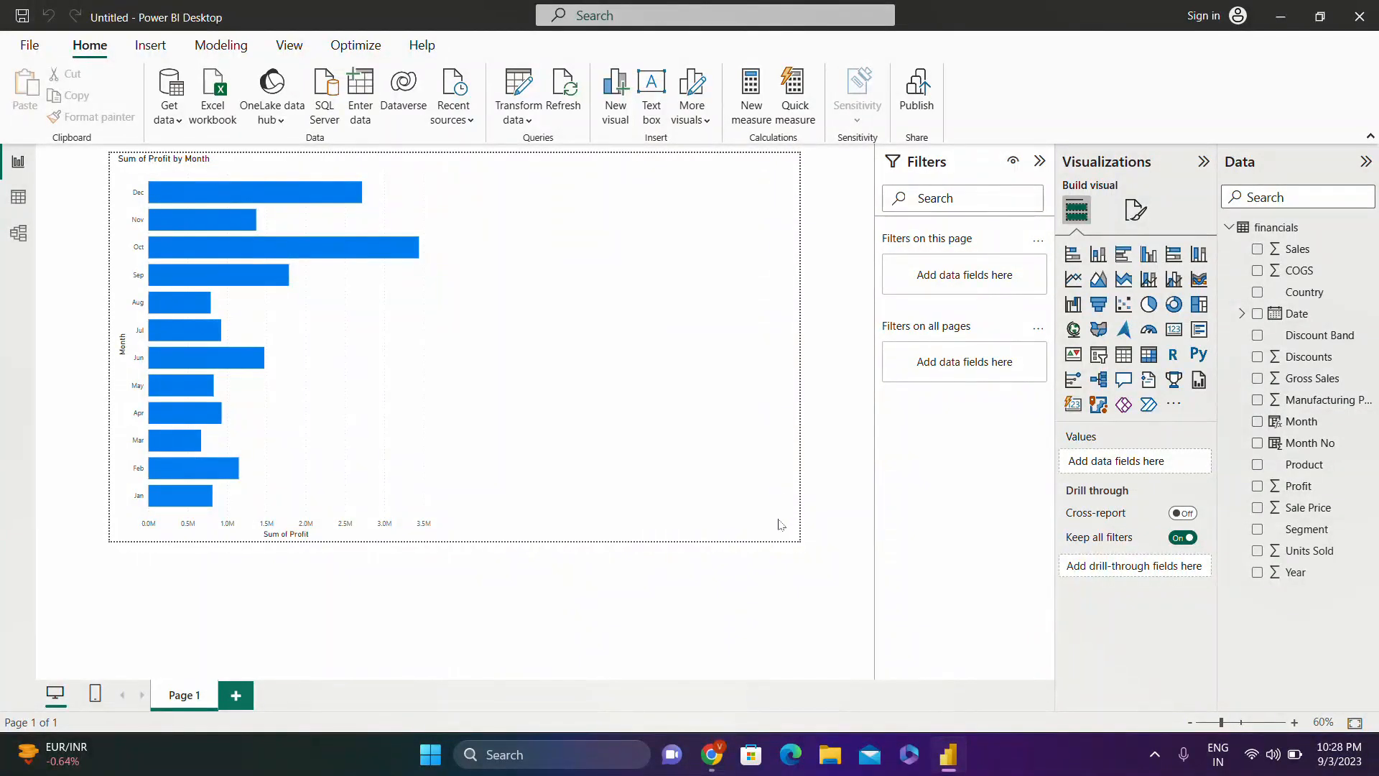
- Change the bar chart's axis sort order to ascending
{"action": "left_click", "coordinate": [348, 388]}
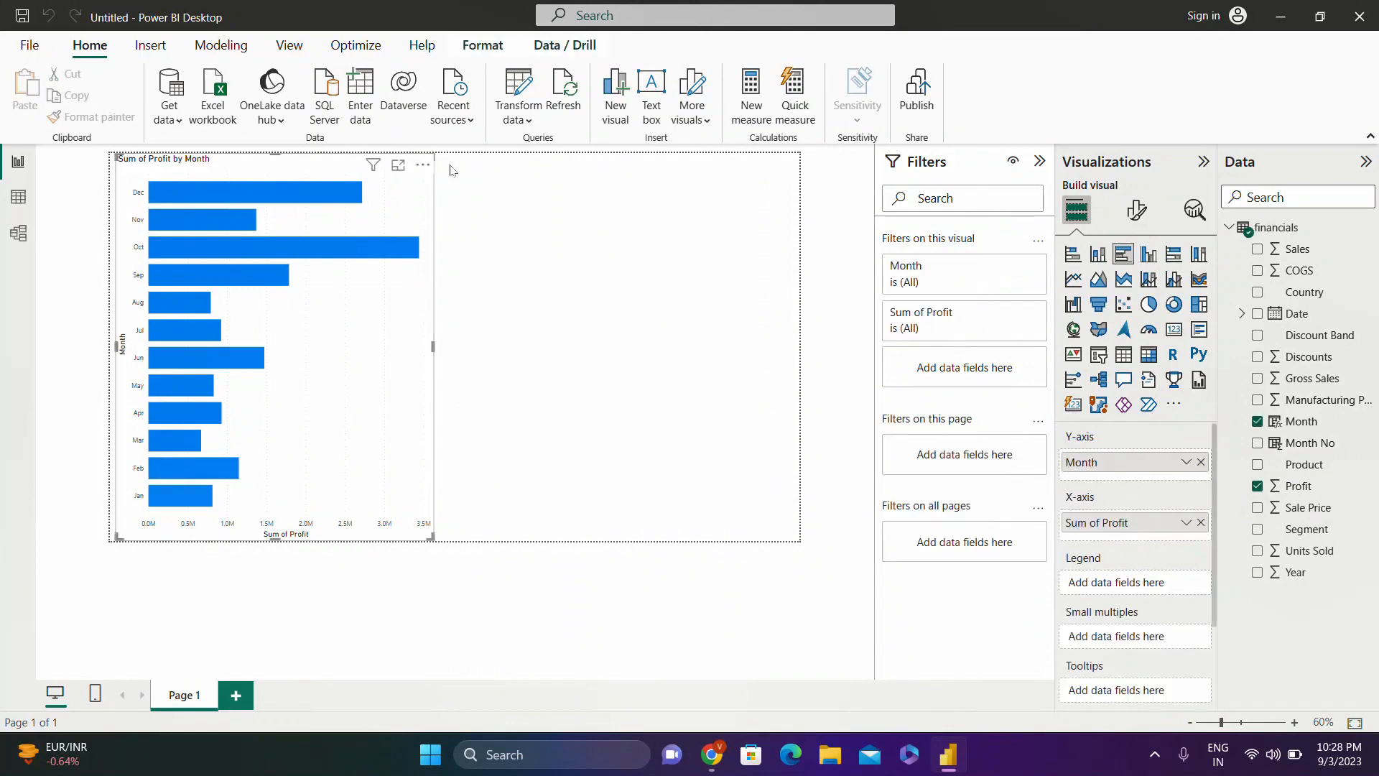
{"action": "left_click", "coordinate": [423, 166]}
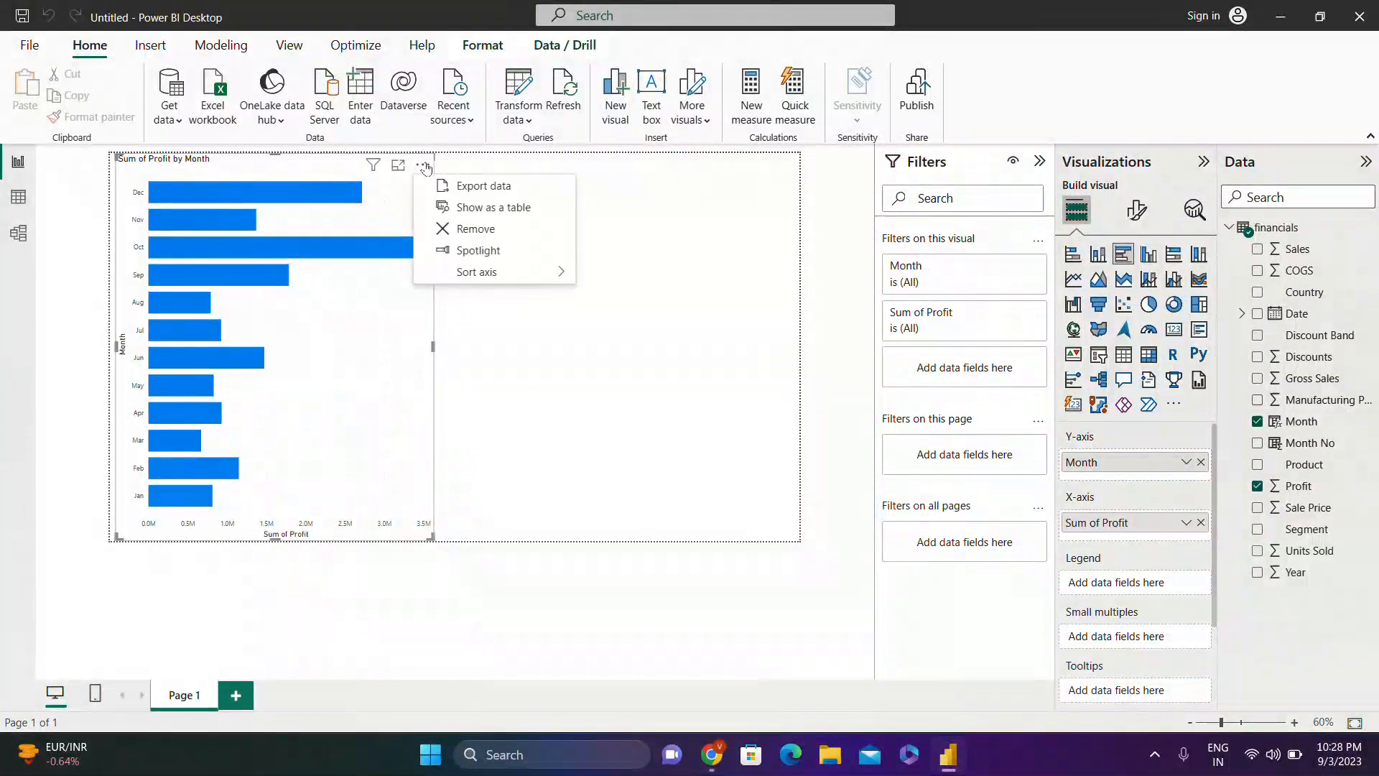
{"action": "mouse_move", "coordinate": [551, 277]}
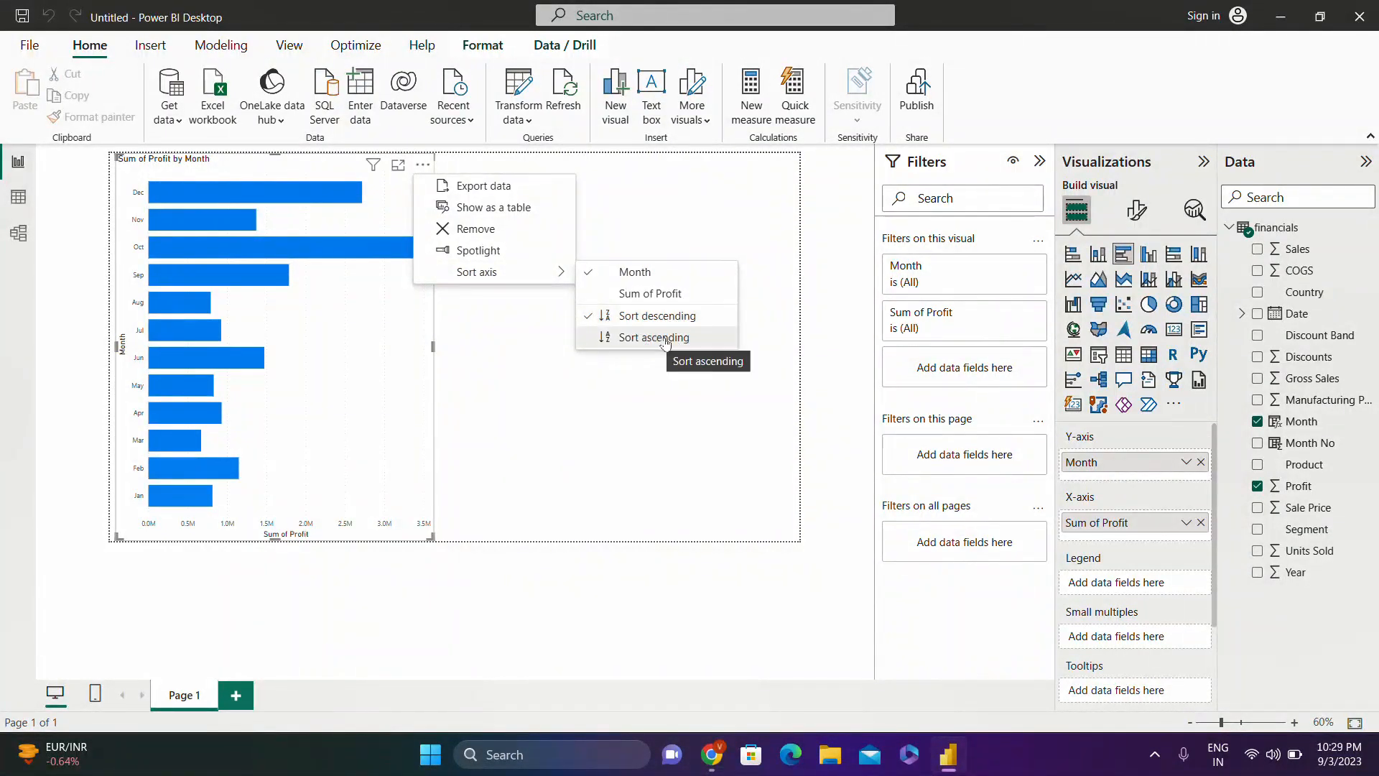
{"action": "left_click", "coordinate": [653, 339]}
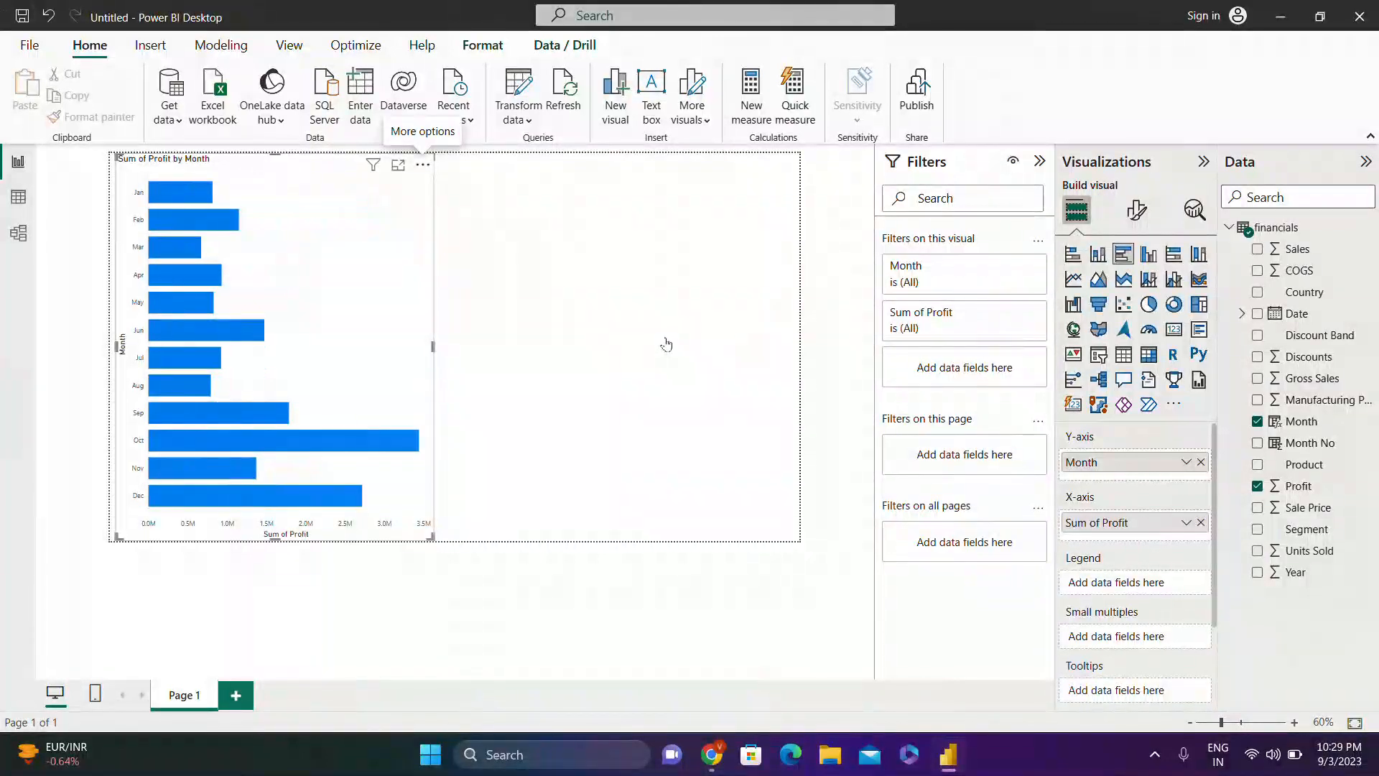